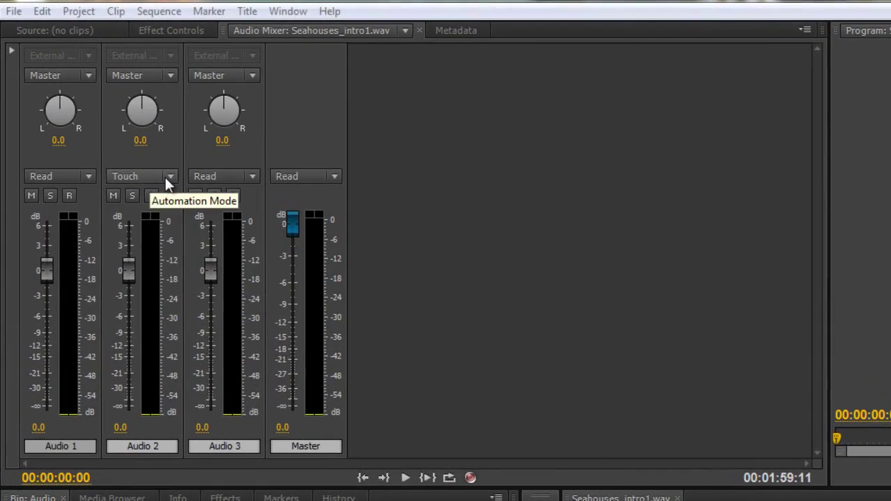
# Switch Audio 2's automation mode from Touch to Read
pyautogui.click(169, 178)
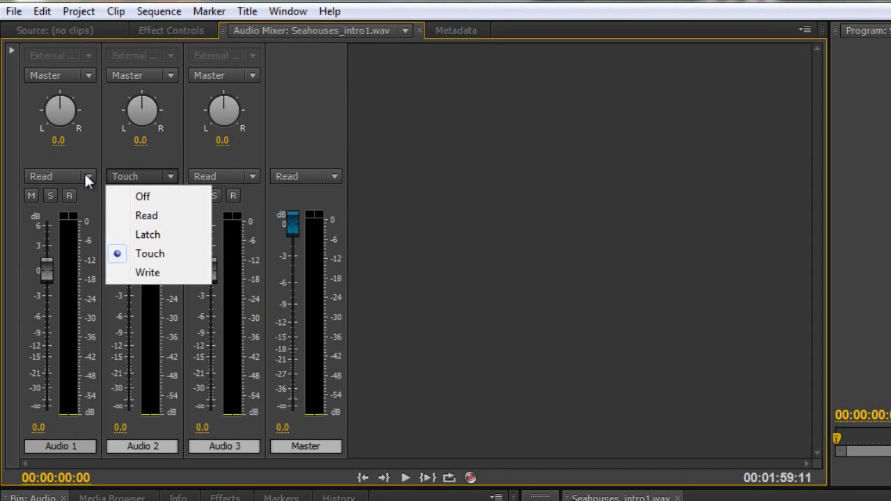
pyautogui.click(87, 177)
pyautogui.click(172, 176)
pyautogui.click(158, 222)
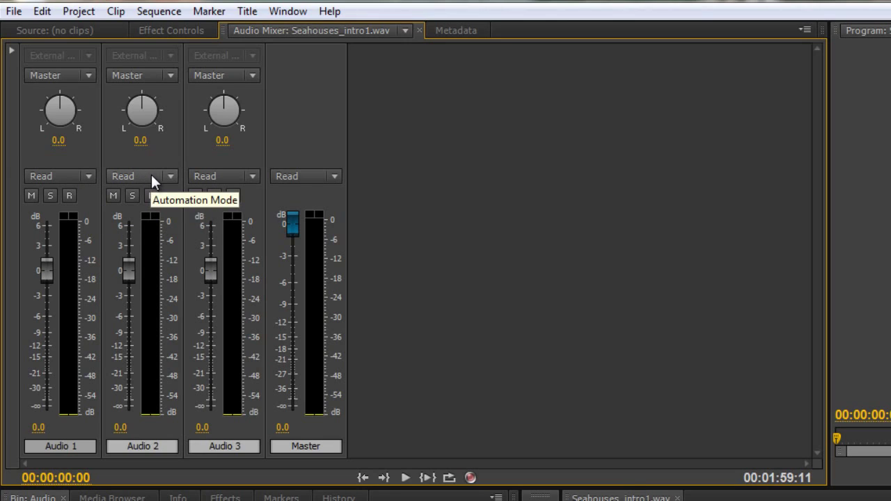
pyautogui.click(170, 175)
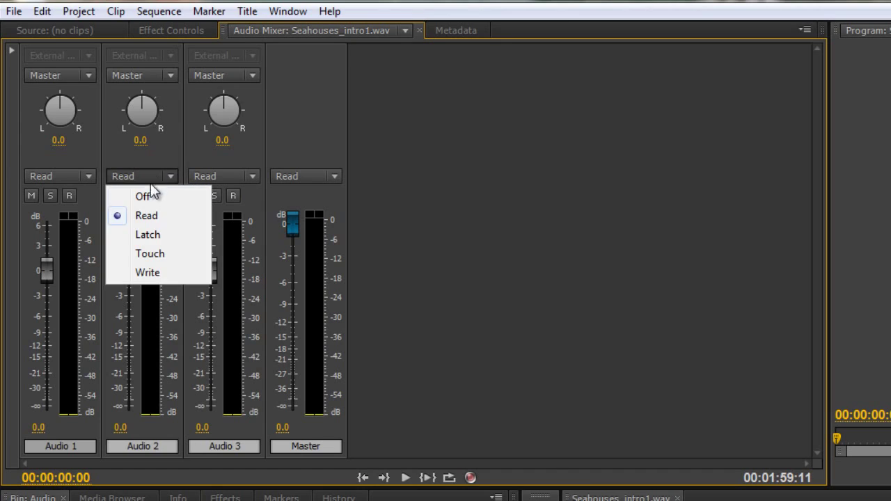
pyautogui.click(159, 223)
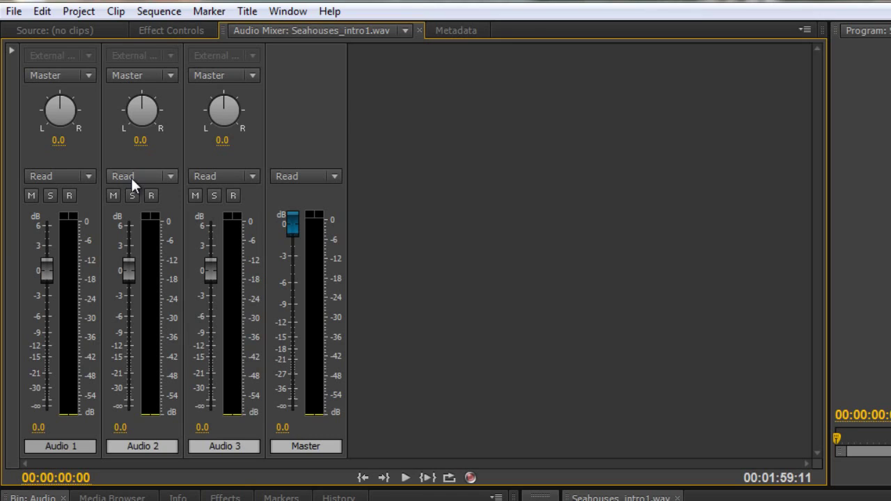
# Try Off for Audio 2's automation, then set it back to Read
pyautogui.click(131, 176)
pyautogui.click(142, 196)
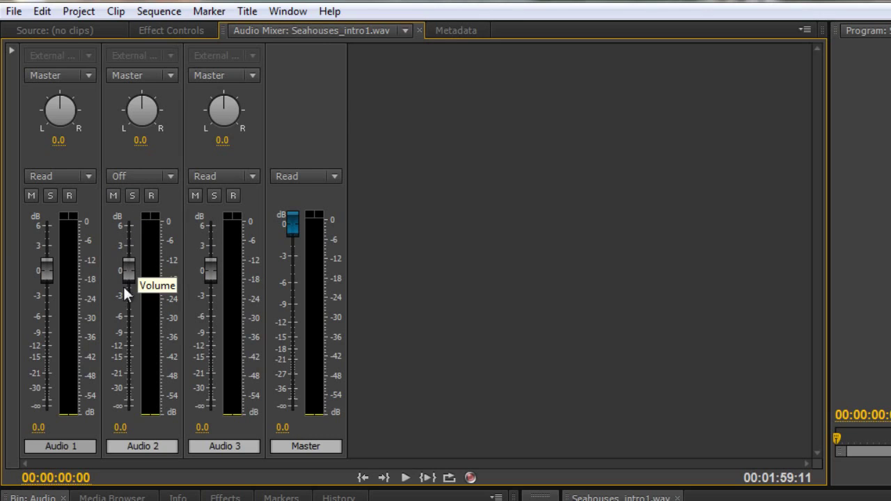
pyautogui.click(158, 176)
pyautogui.click(148, 216)
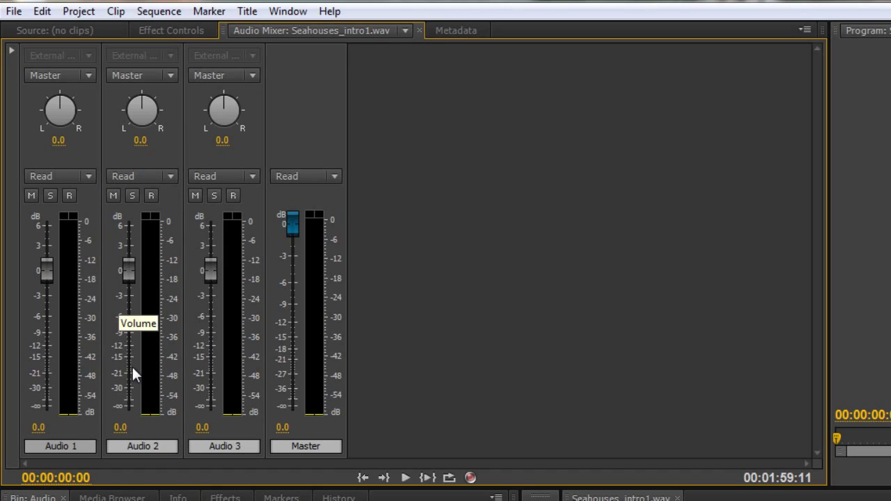
pyautogui.click(161, 177)
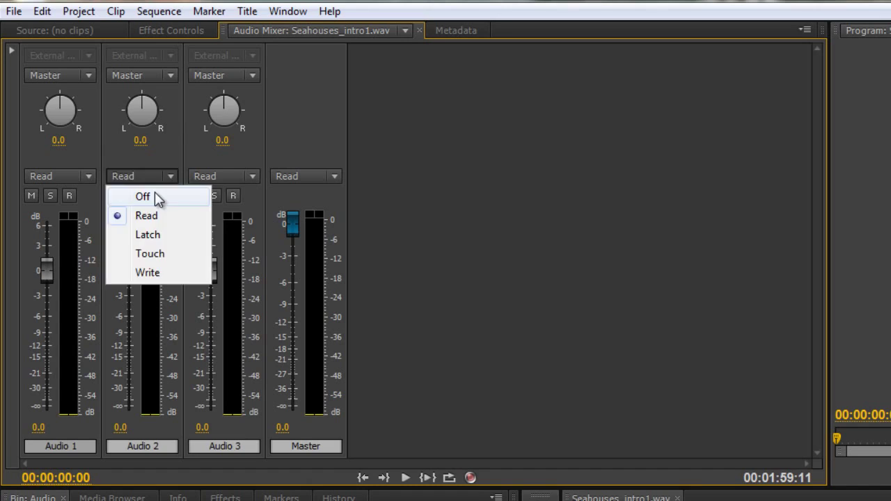
pyautogui.click(156, 198)
pyautogui.click(165, 177)
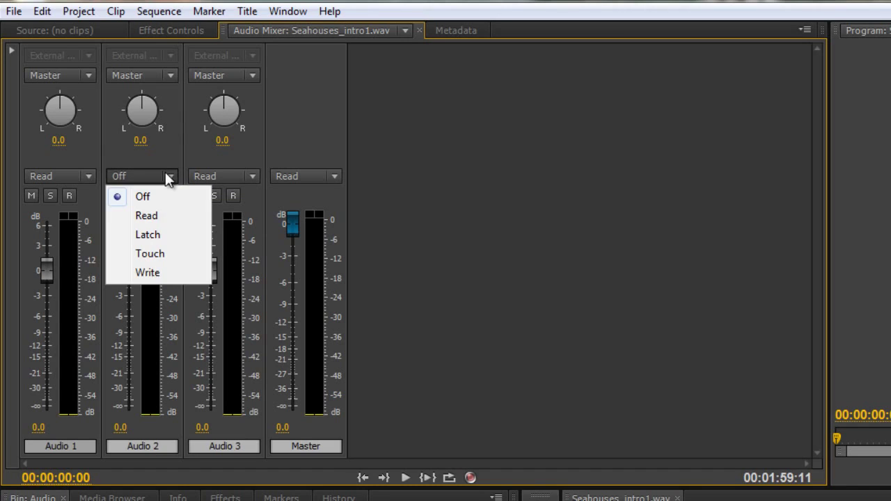
pyautogui.click(149, 216)
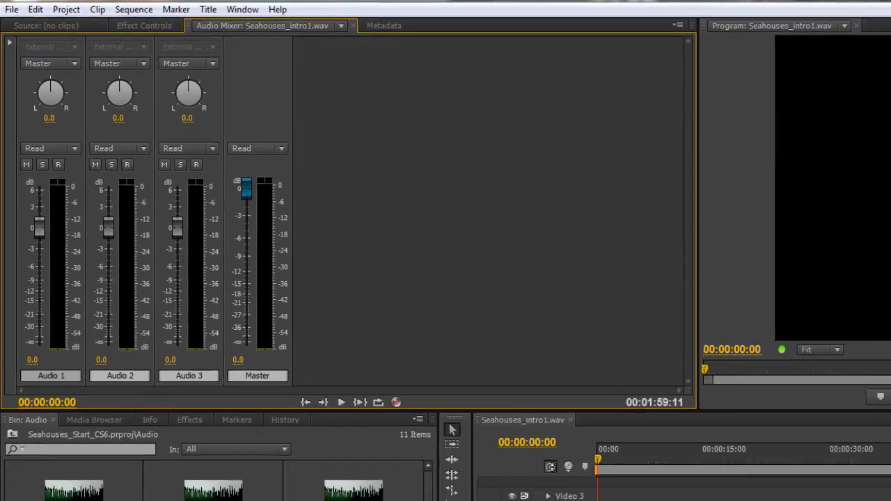
# Widen the timeline, expand Audio 1 and Audio 2, then mute and collapse Audio 1
pyautogui.moveTo(439, 453); pyautogui.dragTo(36, 453)
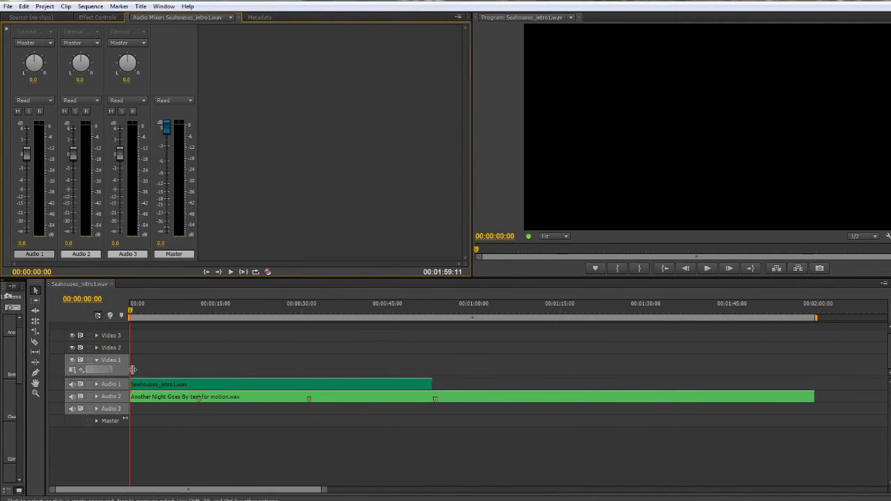
pyautogui.scroll(-2, 89, 352)
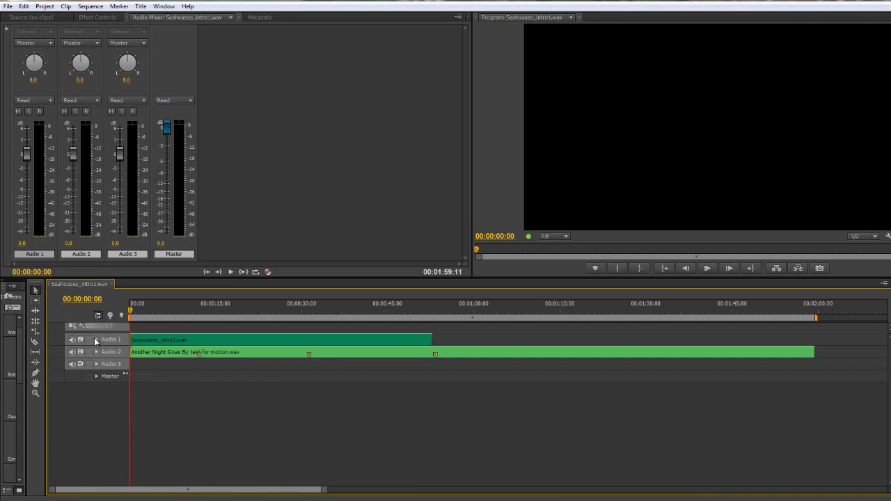
pyautogui.click(96, 339)
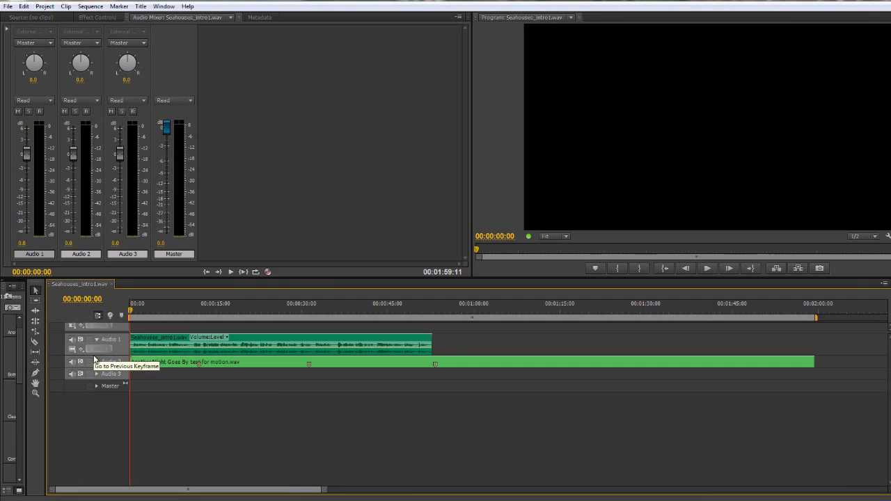
pyautogui.click(97, 362)
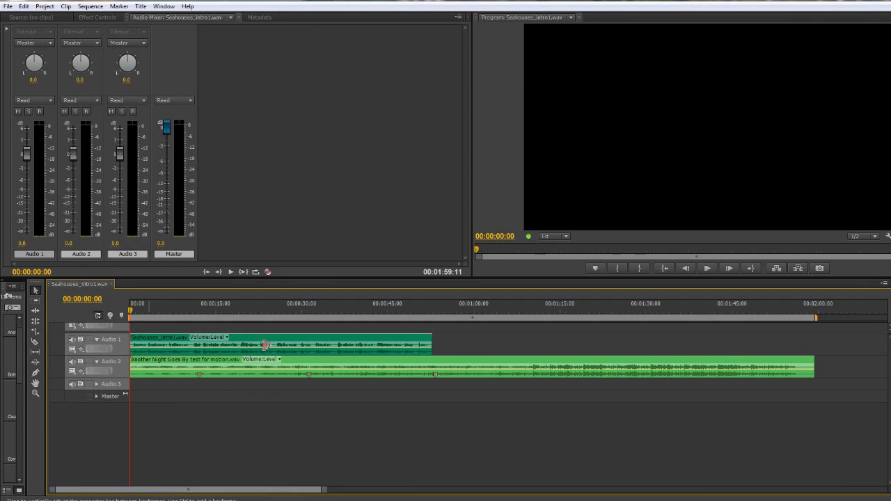
pyautogui.click(73, 341)
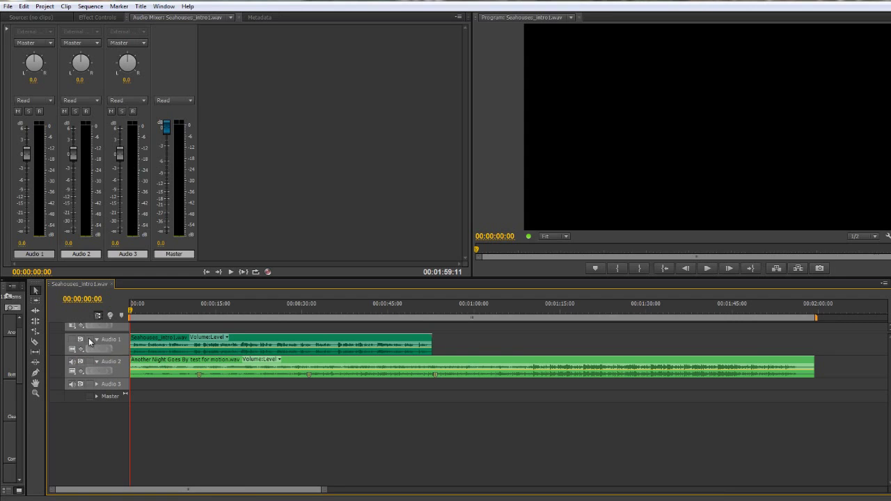
pyautogui.click(96, 339)
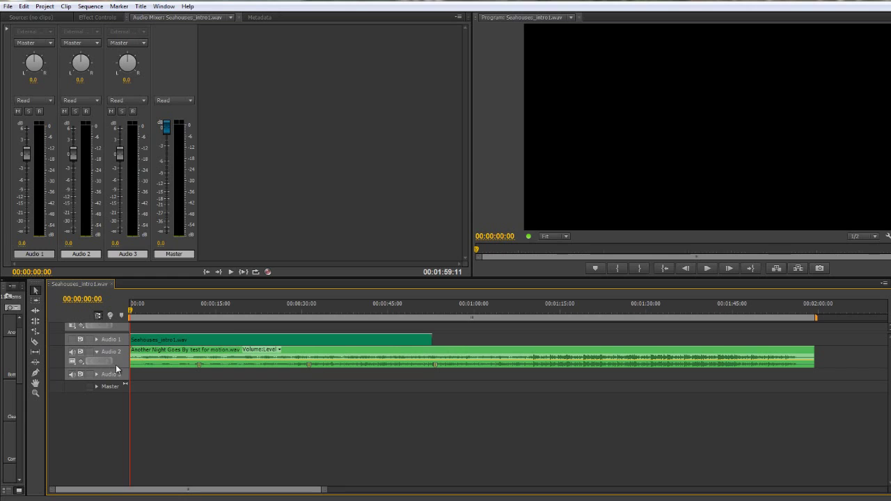
# Make the Audio 2 track taller and show its track volume keyframes
pyautogui.moveTo(118, 370); pyautogui.dragTo(119, 456)
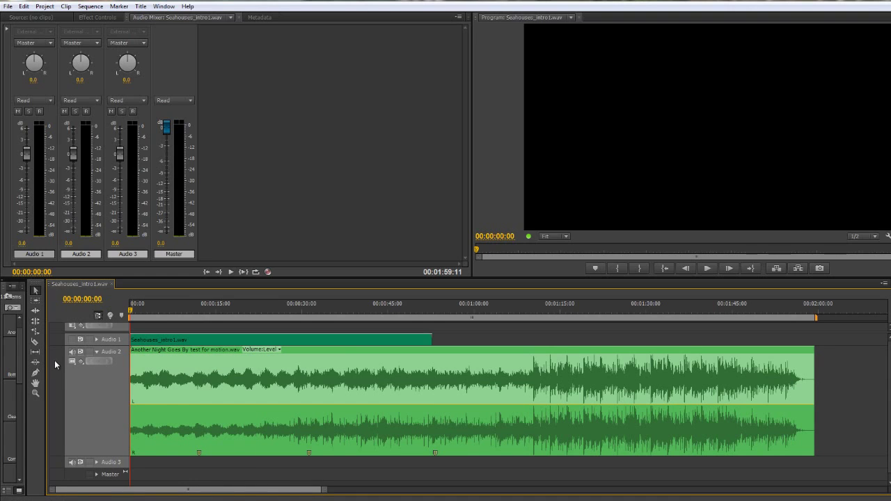
pyautogui.click(81, 363)
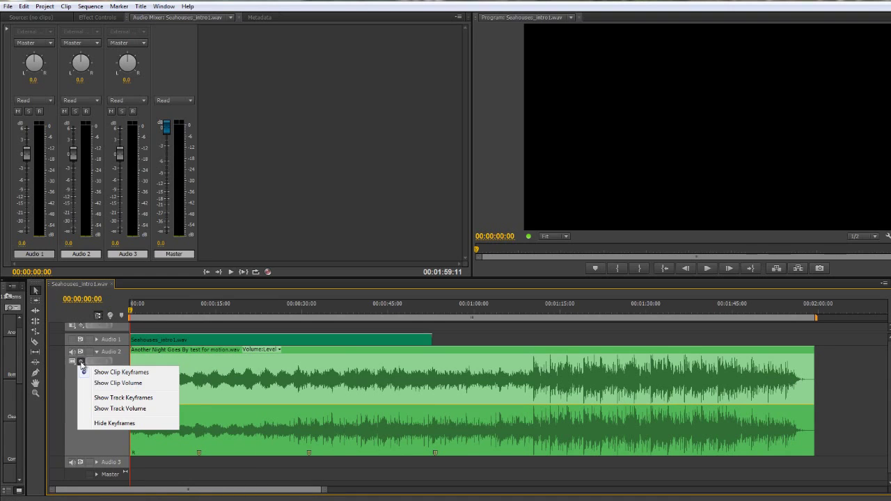
pyautogui.click(104, 398)
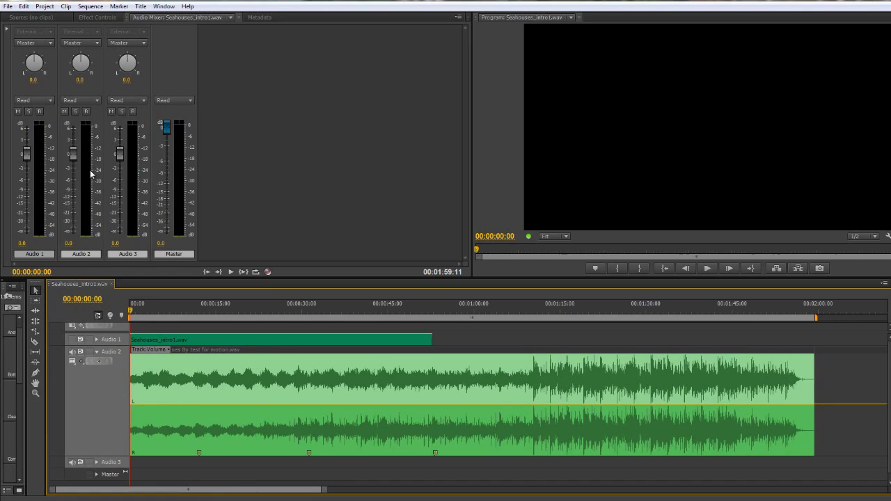
# Move the Audio 2 fader to -14.7 dB, then 4.3 dB, and reset it to 0.0 dB
pyautogui.moveTo(71, 156); pyautogui.dragTo(72, 201)
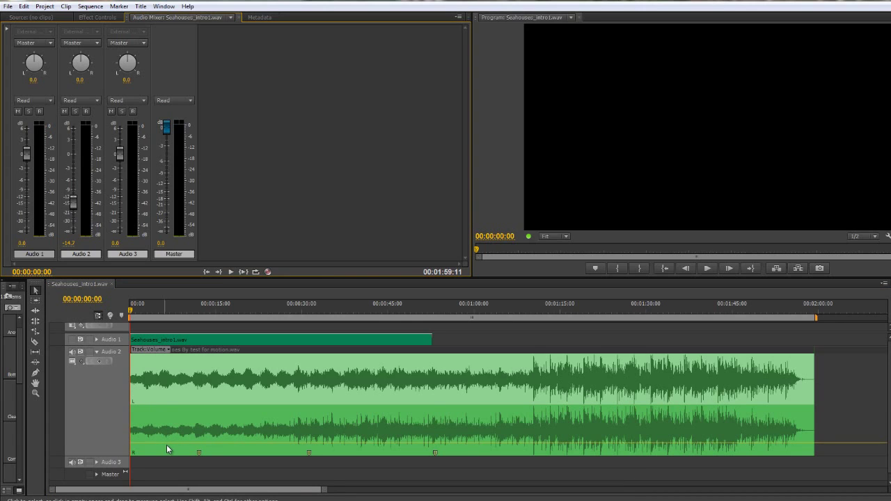
pyautogui.moveTo(69, 200); pyautogui.dragTo(73, 134)
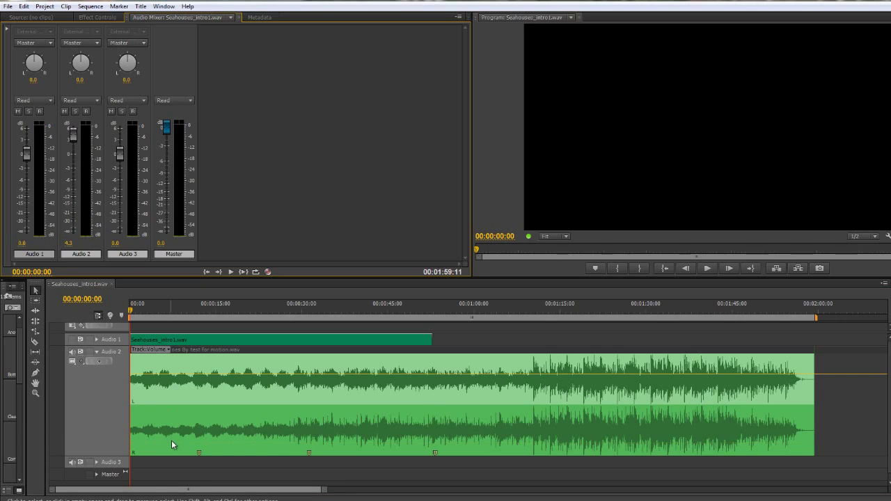
pyautogui.keyDown('alt'); pyautogui.click(73, 133); pyautogui.keyUp('alt')
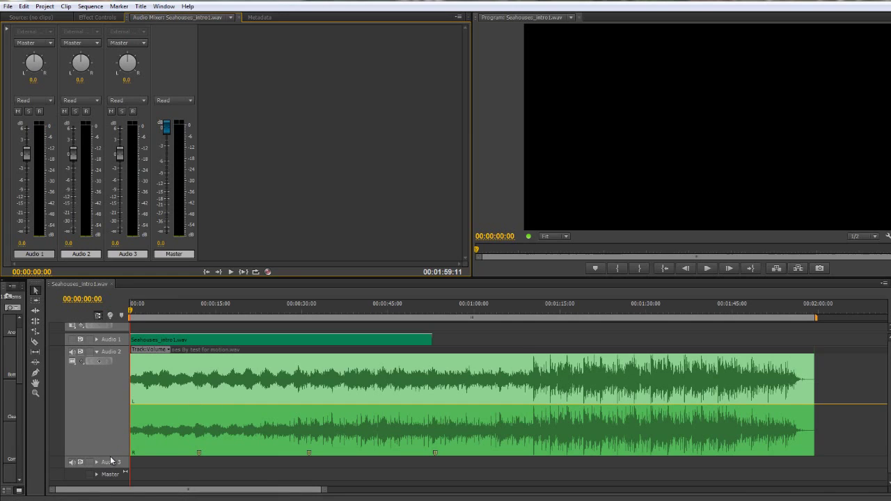
pyautogui.moveTo(111, 458); pyautogui.dragTo(111, 464)
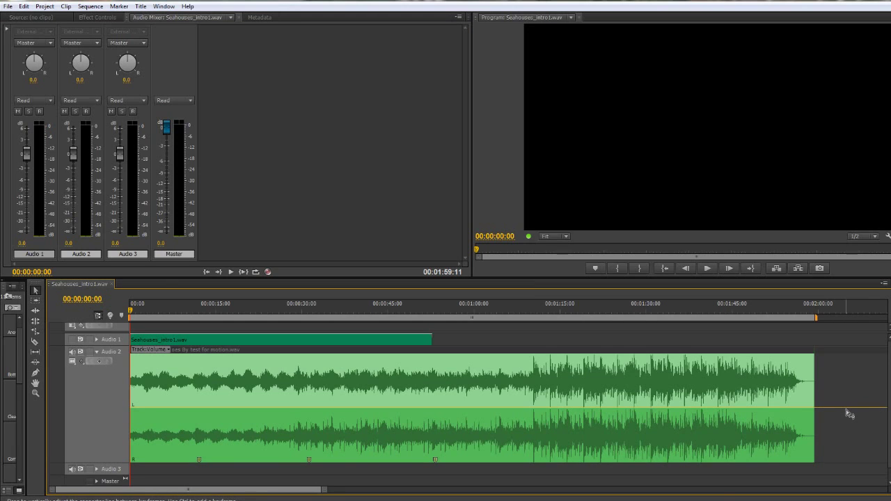
pyautogui.moveTo(850, 414)
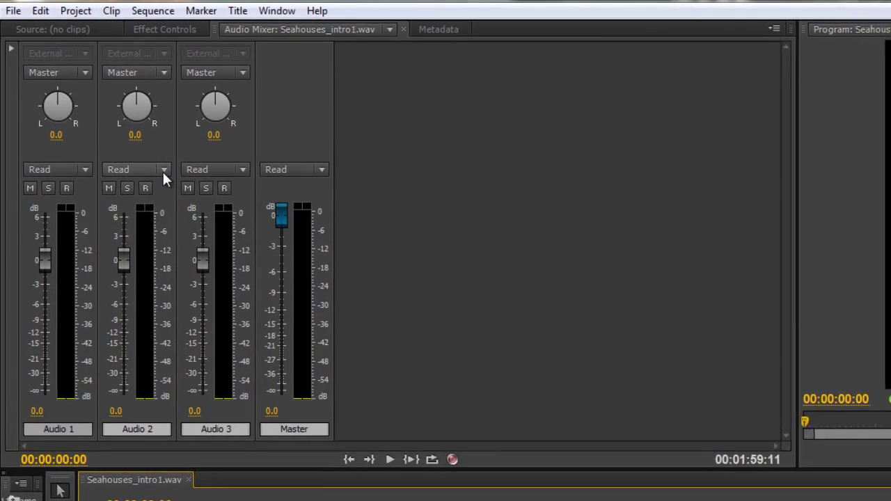
# Put Audio 2 in Write mode, drag its fader down and back up, and view Switch to Touch after Write
pyautogui.click(97, 101)
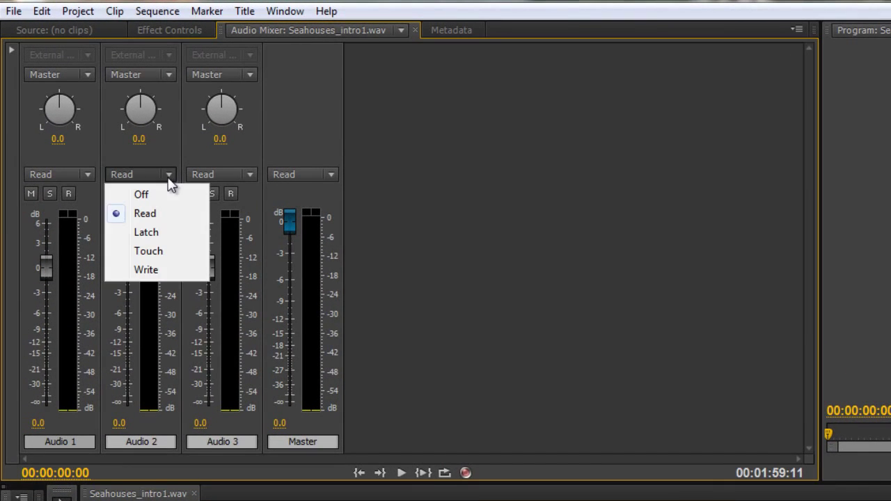
pyautogui.click(152, 273)
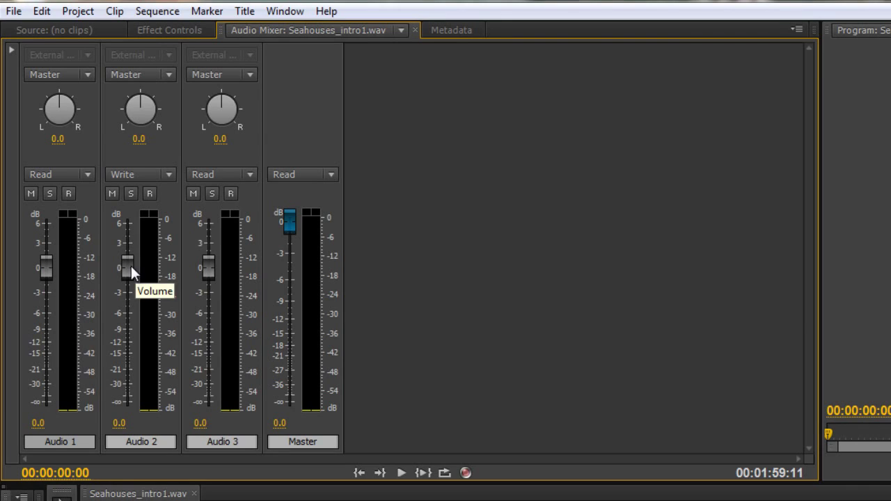
pyautogui.moveTo(131, 266); pyautogui.dragTo(127, 352)
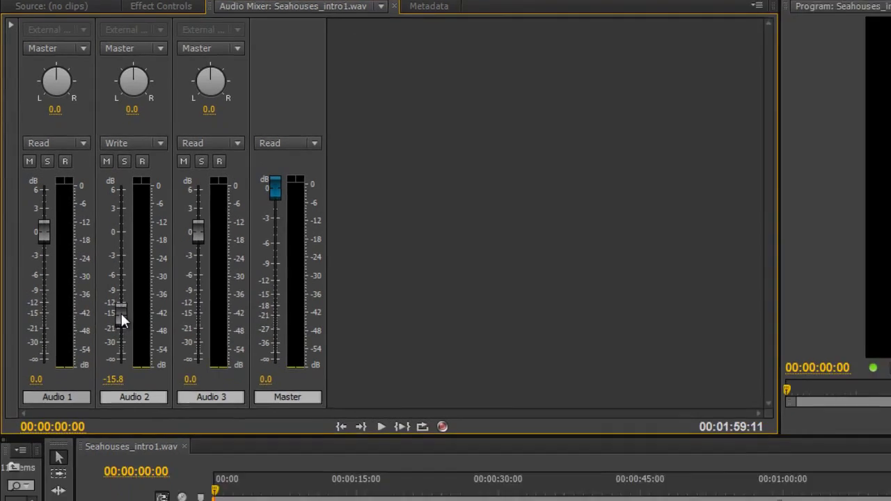
pyautogui.moveTo(120, 311); pyautogui.dragTo(122, 359)
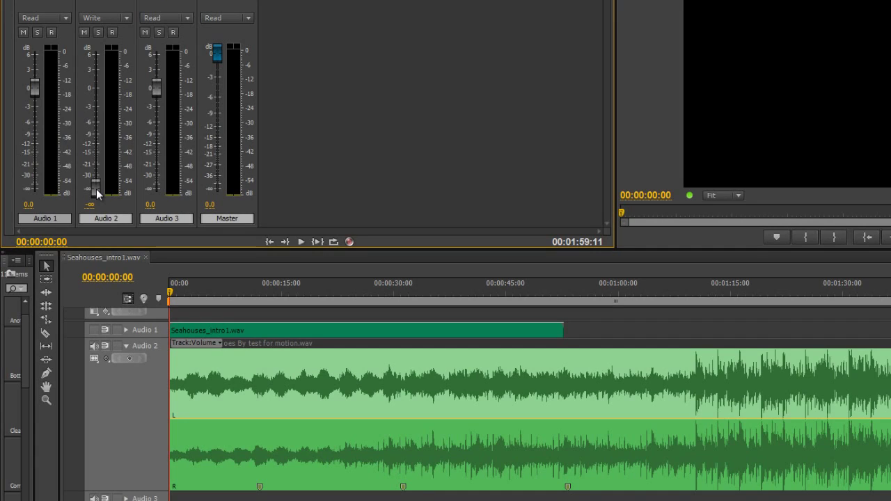
pyautogui.moveTo(97, 189); pyautogui.dragTo(97, 149)
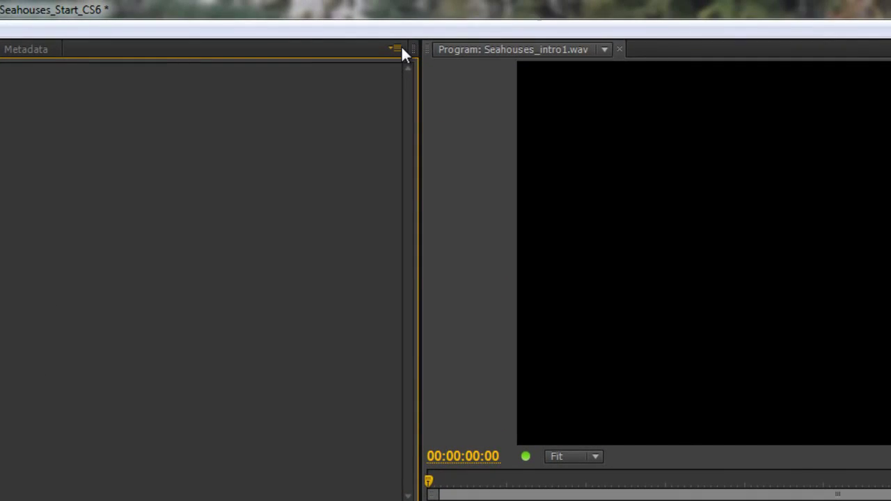
pyautogui.click(397, 47)
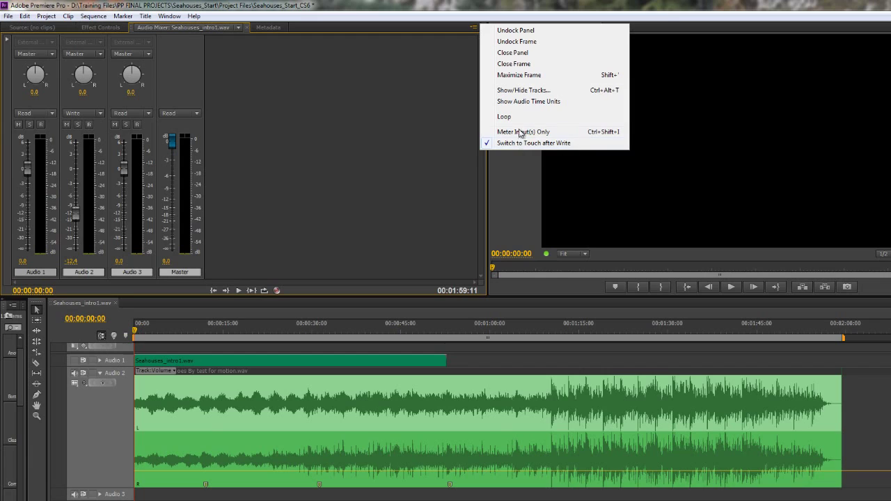
# Raise Audio 2 to about -3 dB and ride its fader during playback to write keyframes
pyautogui.click(292, 195)
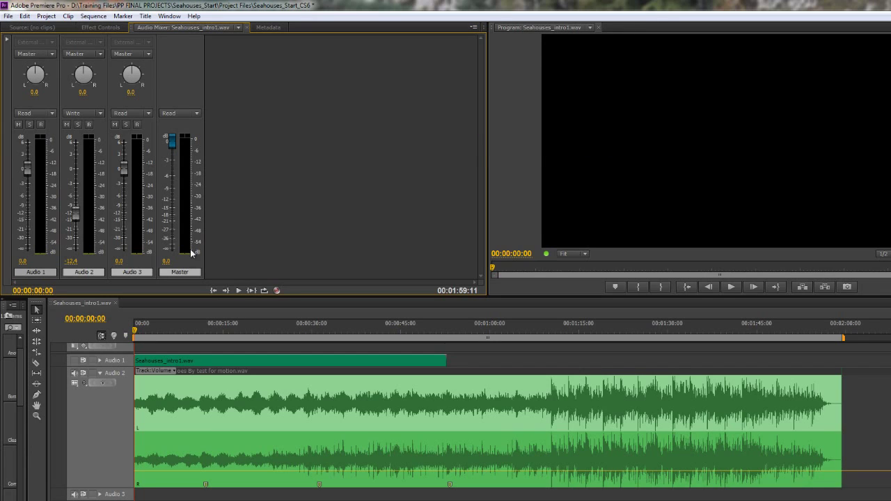
pyautogui.moveTo(75, 212); pyautogui.dragTo(82, 171)
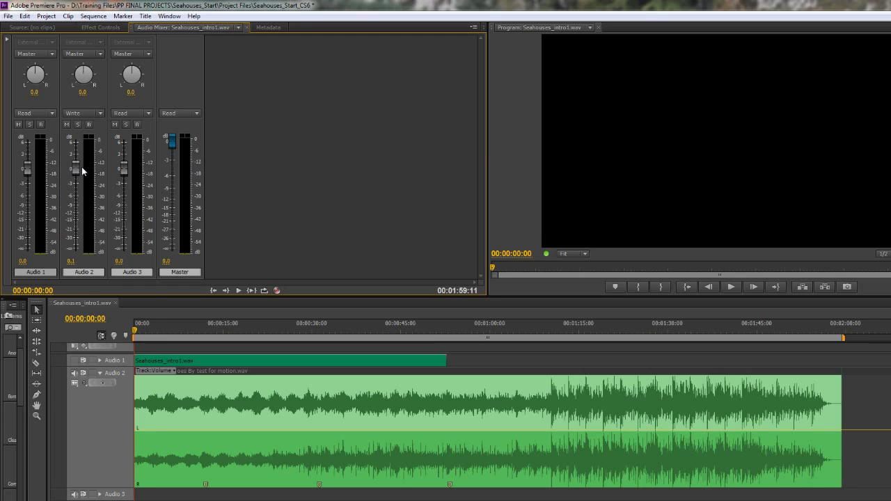
pyautogui.press('space')
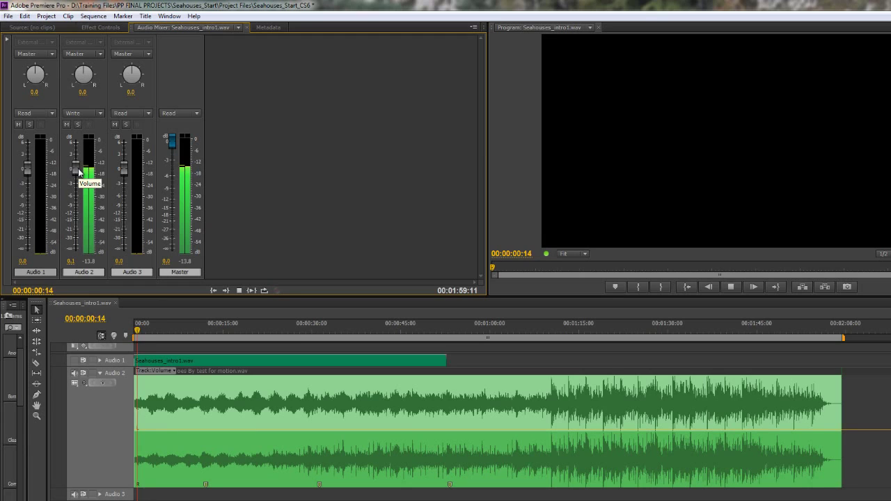
pyautogui.moveTo(79, 182)
pyautogui.mouseDown()
pyautogui.moveTo(78, 212)
pyautogui.moveTo(75, 151)
pyautogui.moveTo(77, 223)
pyautogui.moveTo(76, 170)
pyautogui.mouseUp()
pyautogui.press('space')
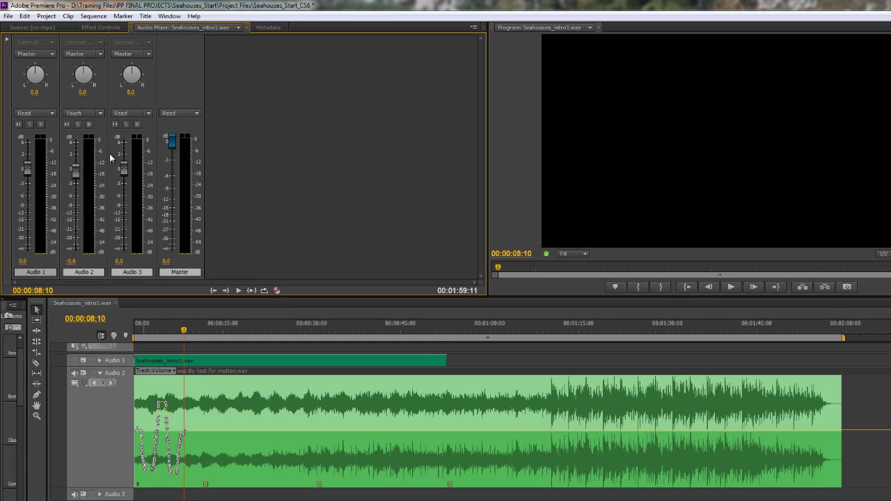
# Enable Minimum time interval thinning with a 200 ms minimum in the Audio preferences
pyautogui.click(24, 15)
pyautogui.moveTo(124, 267)
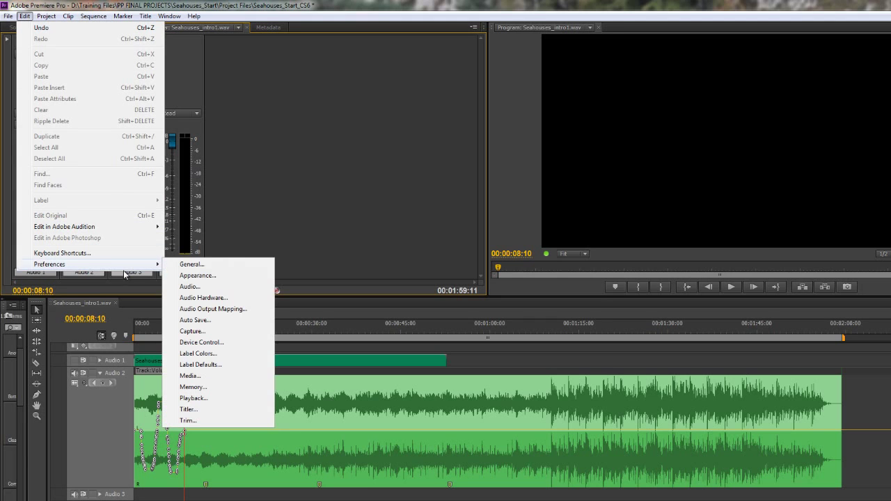
pyautogui.click(190, 286)
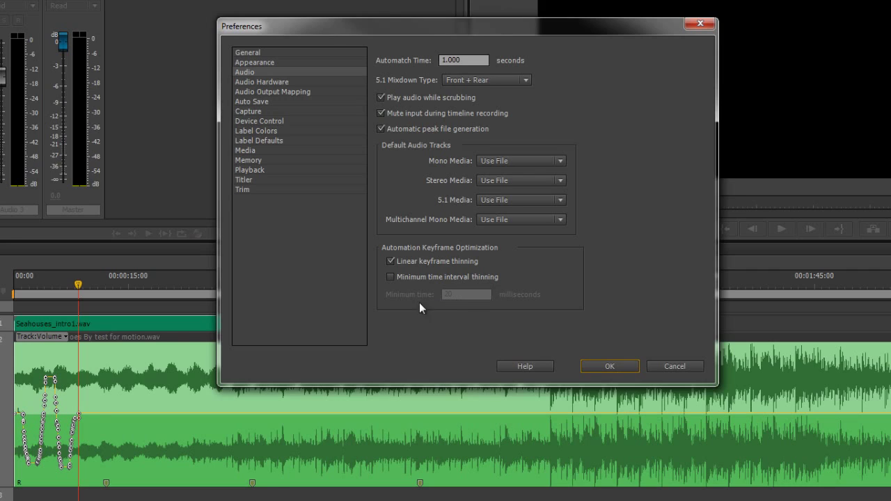
pyautogui.click(391, 278)
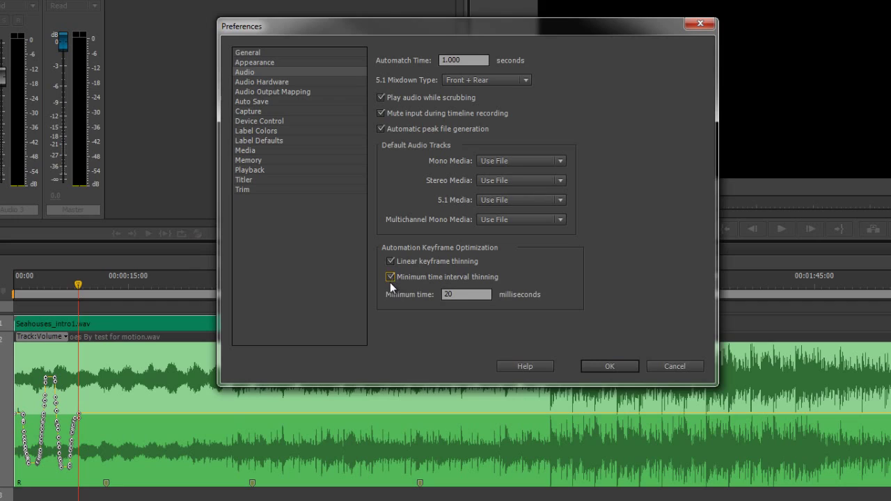
pyautogui.click(457, 293)
pyautogui.write('0')
pyautogui.click(610, 367)
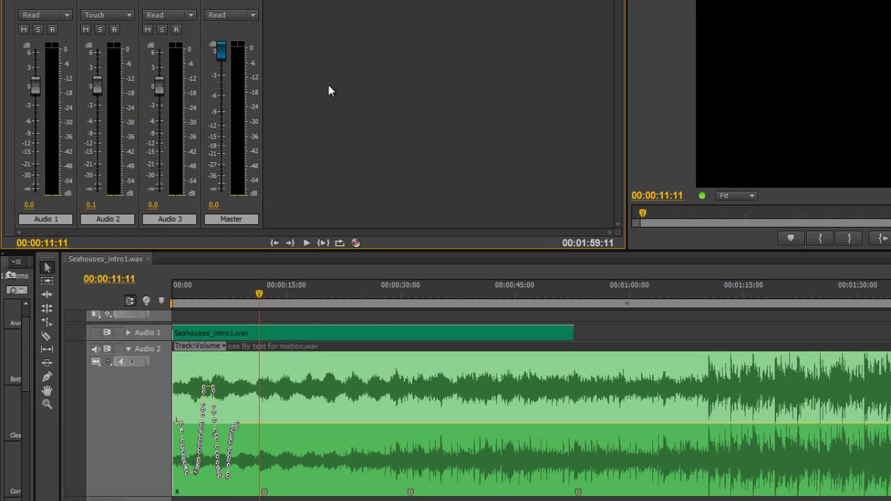
# Switch Audio 2 to Write and ride its fader during a second playback pass
pyautogui.click(125, 15)
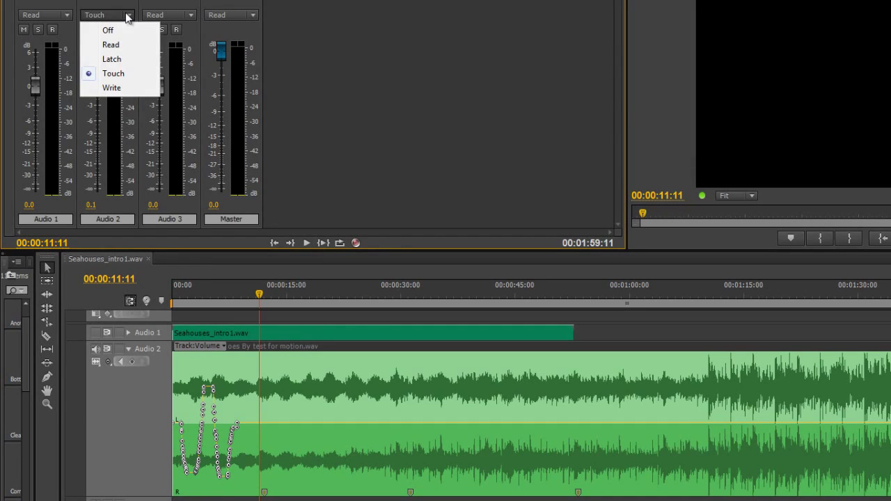
pyautogui.click(112, 88)
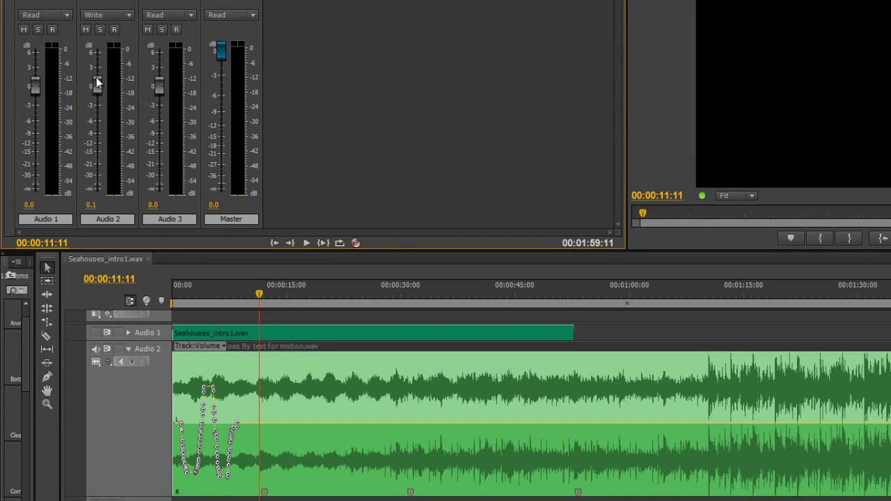
pyautogui.moveTo(96, 78); pyautogui.dragTo(96, 145)
pyautogui.press('space')
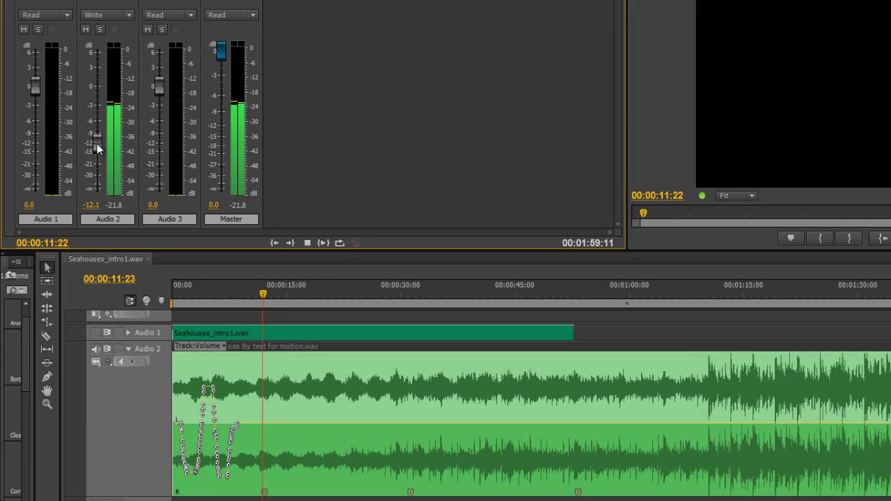
pyautogui.moveTo(96, 143); pyautogui.dragTo(100, 67)
pyautogui.press('space')
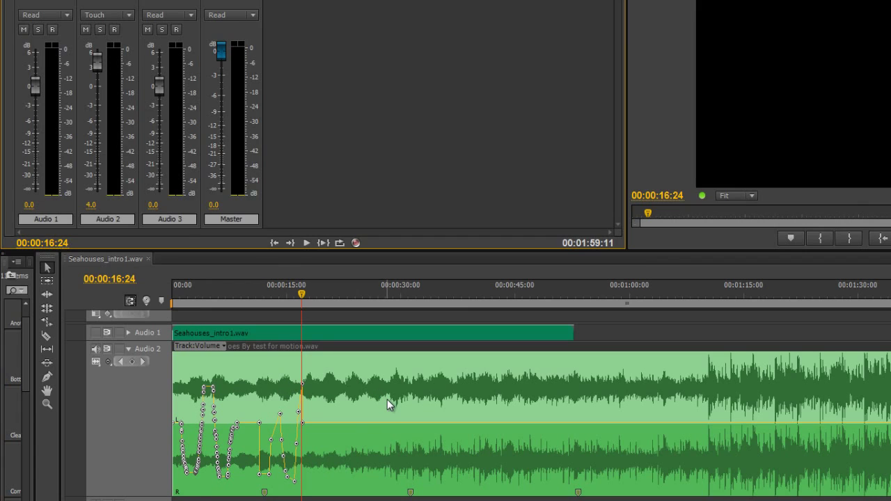
# Undo the recorded volume keyframes and return the playhead to the sequence start
pyautogui.hotkey('ctrl', 'z')
pyautogui.hotkey('ctrl', 'z')
pyautogui.hotkey('ctrl', 'z')
pyautogui.hotkey('ctrl', 'z')
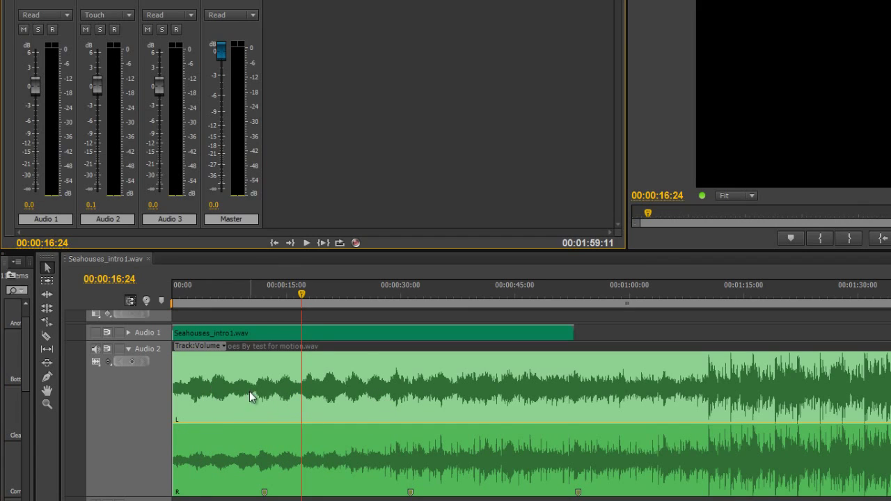
pyautogui.press('Home')
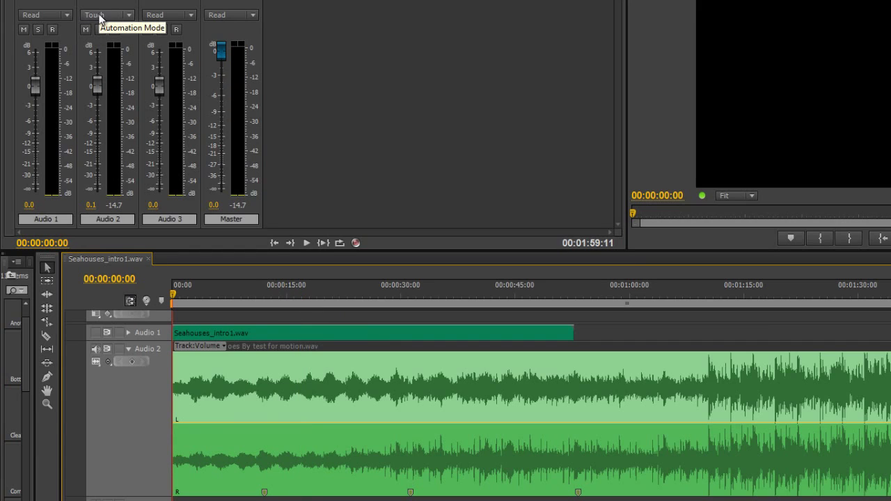
pyautogui.click(120, 16)
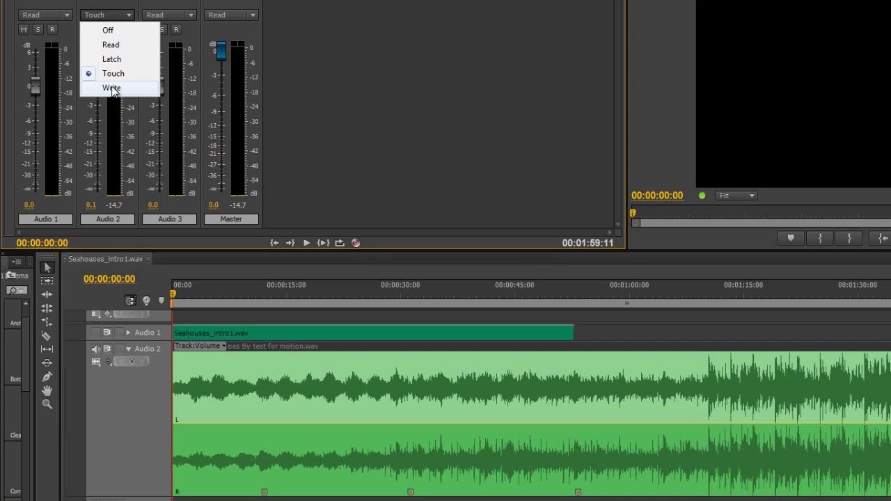
# Set Audio 2 to Latch automation and pull its fader down to -3.1 dB
pyautogui.click(111, 59)
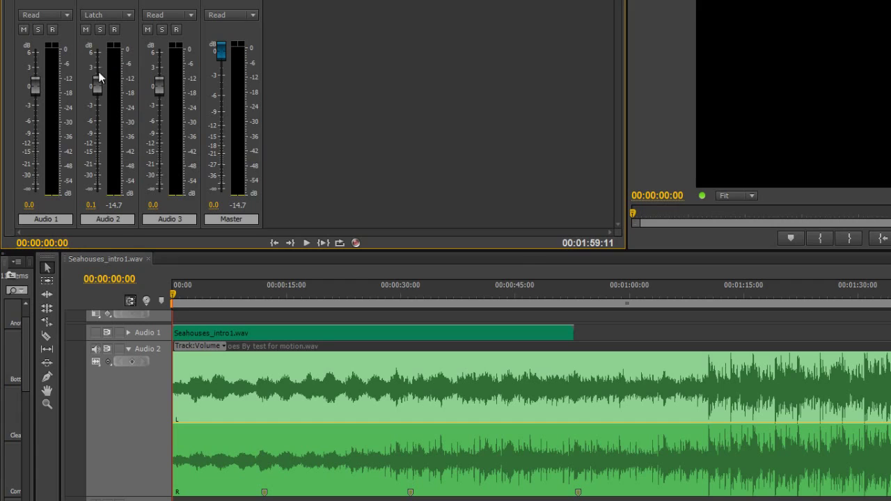
pyautogui.moveTo(98, 85); pyautogui.dragTo(100, 103)
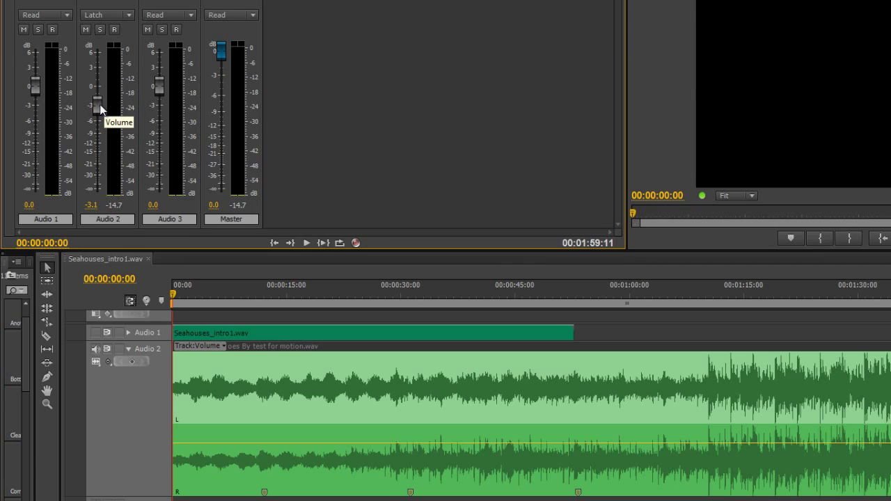
# Play the sequence and ride the Audio 2 fader up and back down in Latch mode
pyautogui.press('space')
pyautogui.moveTo(96, 106); pyautogui.dragTo(101, 66)
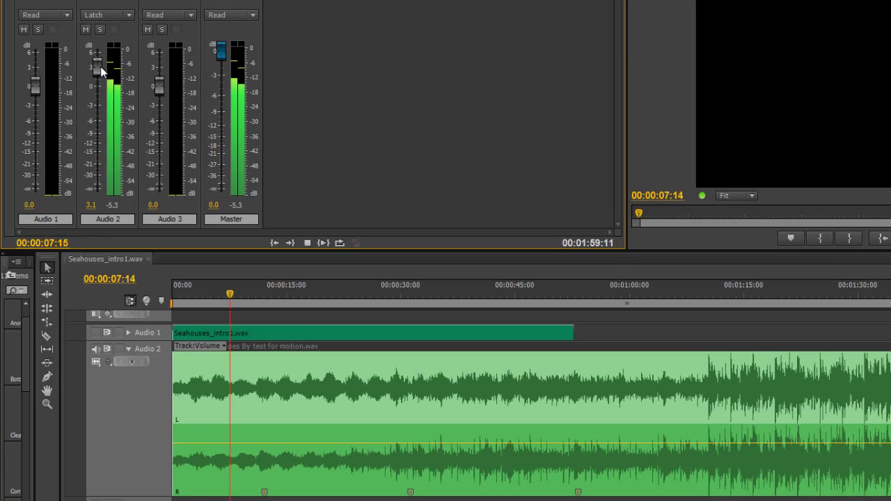
pyautogui.moveTo(100, 66); pyautogui.dragTo(100, 107)
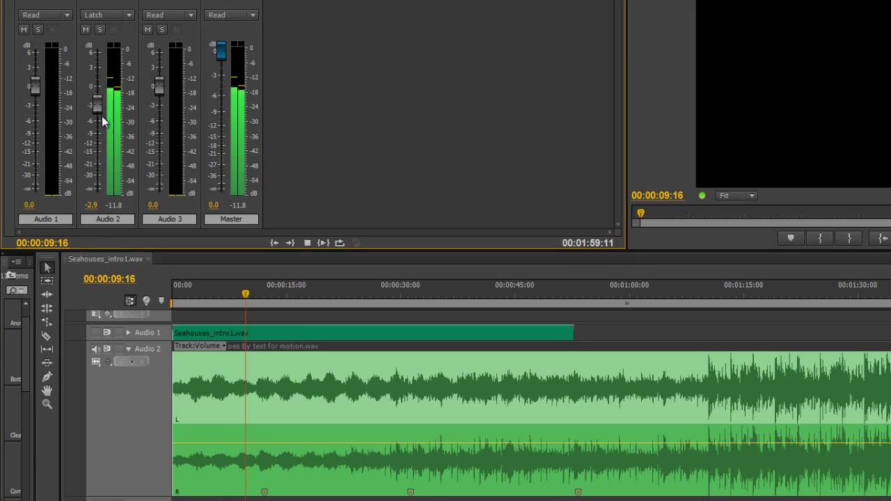
pyautogui.press('space')
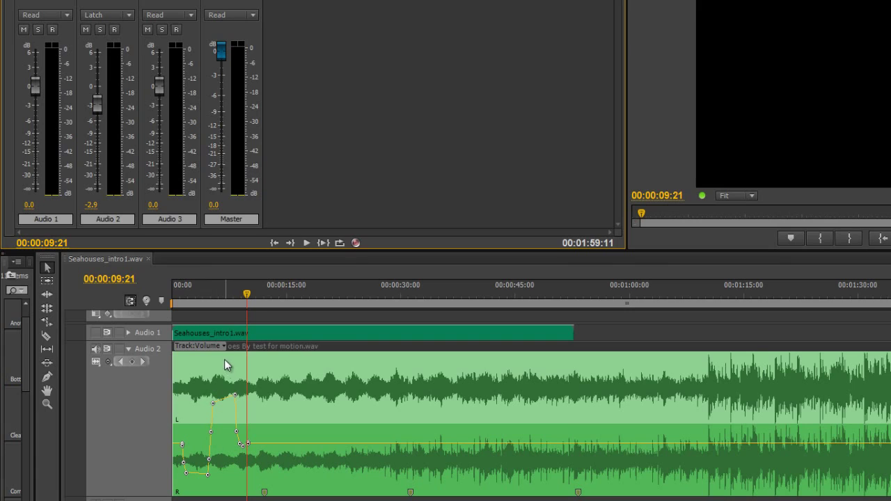
# Dip Audio 2 to about -15 dB, return to -3.1 dB, then record a sharp drop
pyautogui.moveTo(99, 105); pyautogui.dragTo(101, 153)
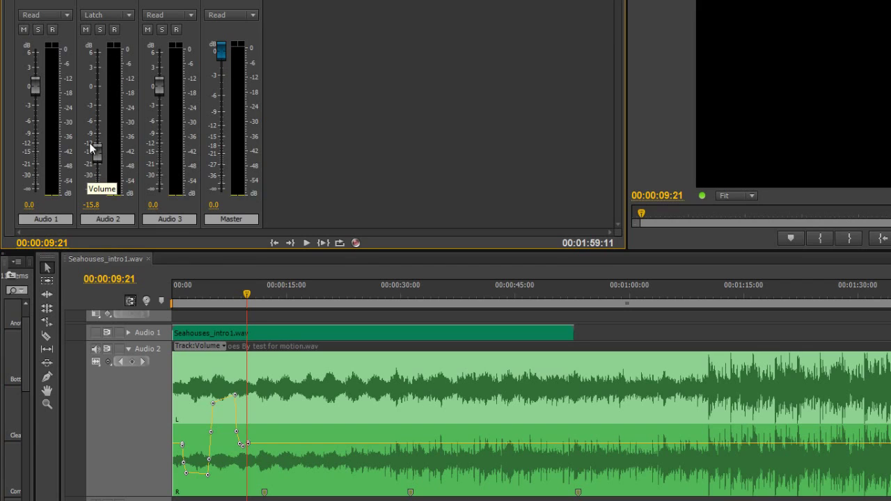
pyautogui.moveTo(91, 157); pyautogui.dragTo(99, 106)
pyautogui.press('space')
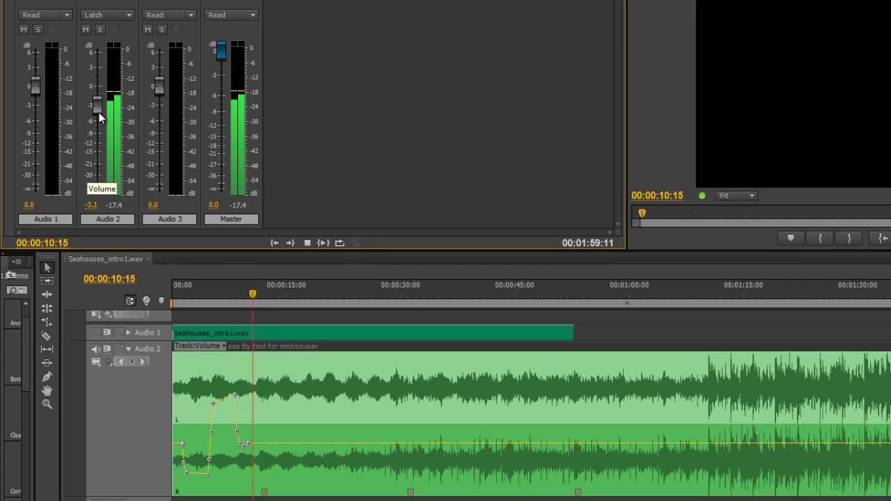
pyautogui.press('space')
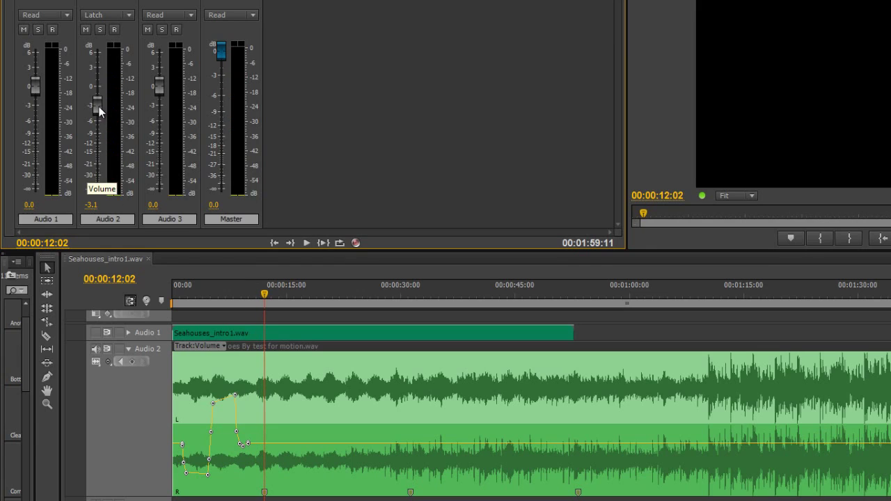
pyautogui.moveTo(99, 106); pyautogui.dragTo(97, 182)
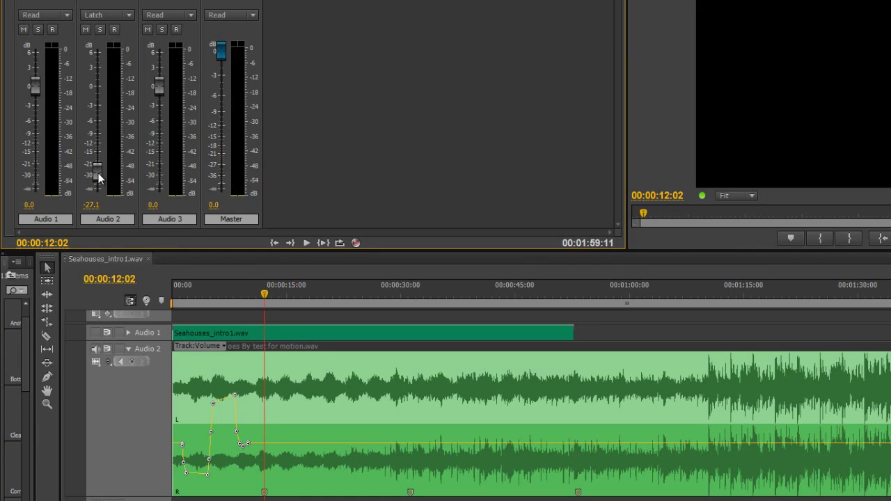
pyautogui.press('space')
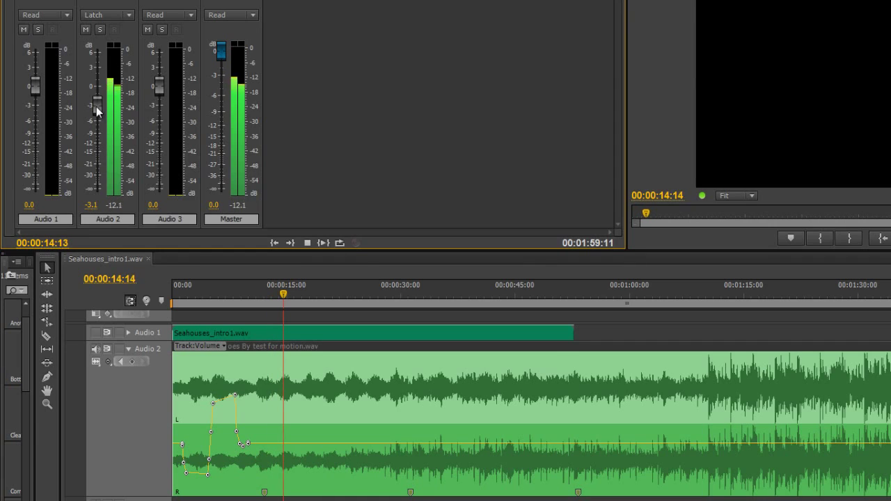
pyautogui.press('space')
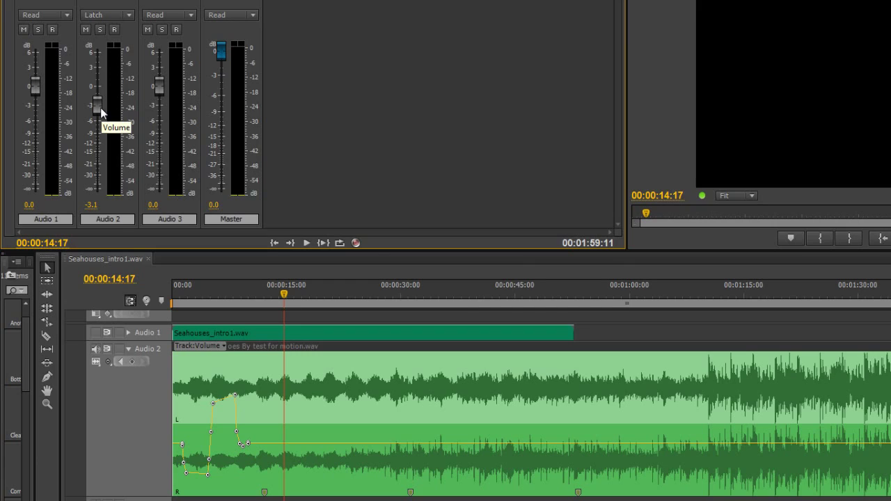
# Undo the Latch-written volume keyframes and play the sequence from the start
pyautogui.hotkey('ctrl', 'z')
pyautogui.hotkey('ctrl', 'z')
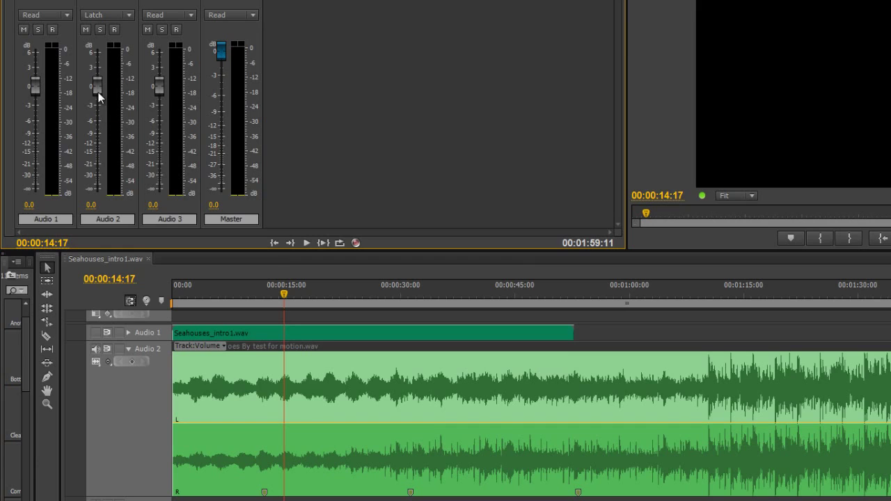
pyautogui.click(275, 301)
pyautogui.press('Home')
pyautogui.press('space')
pyautogui.press('space')
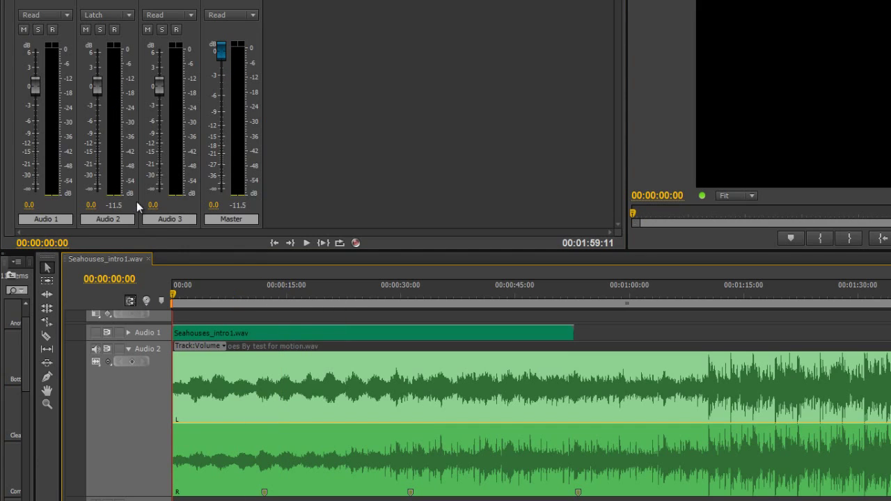
# Switch Audio 2 to Touch automation and drag its fader down and back toward -3.2 dB
pyautogui.click(129, 15)
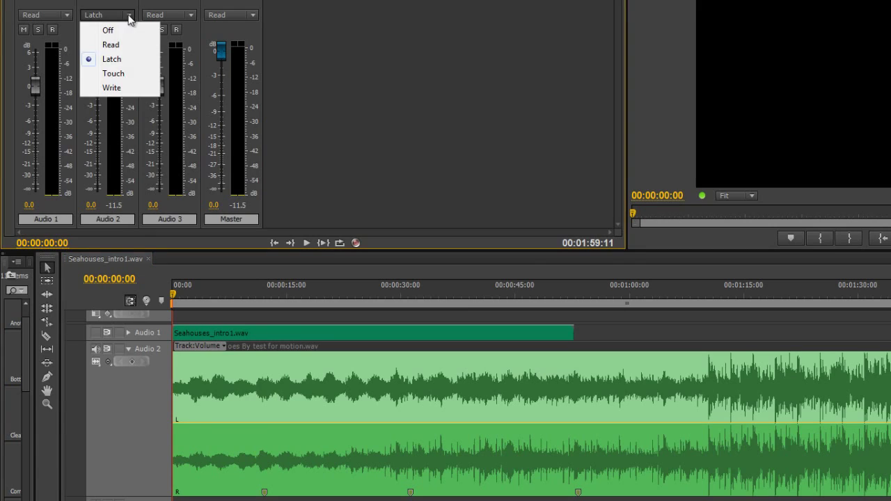
pyautogui.click(119, 75)
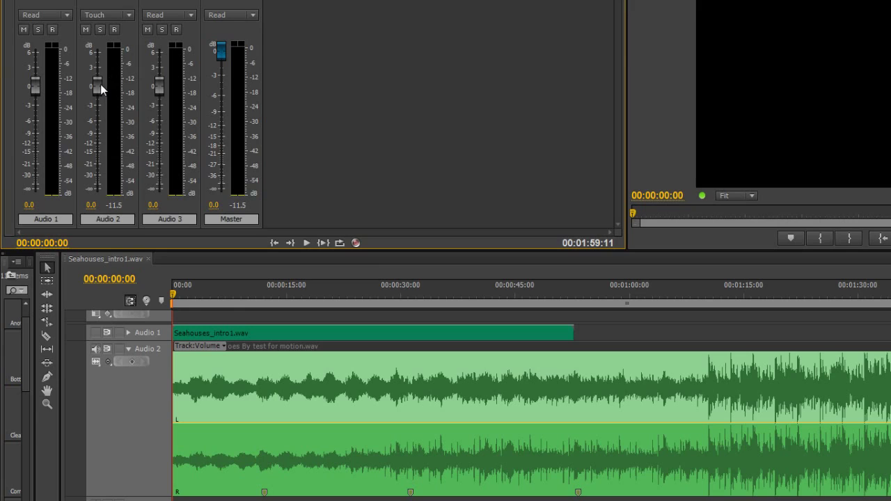
pyautogui.moveTo(101, 84); pyautogui.dragTo(101, 89)
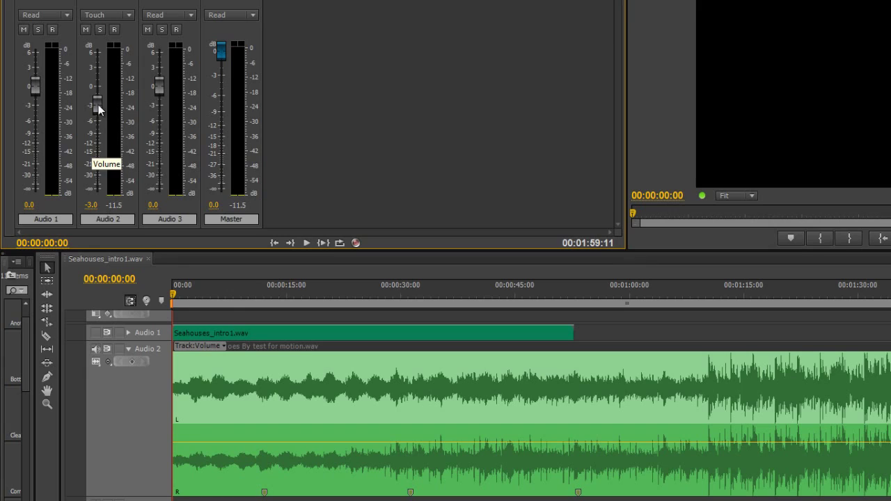
pyautogui.moveTo(98, 104); pyautogui.dragTo(97, 152)
pyautogui.moveTo(97, 153); pyautogui.dragTo(96, 120)
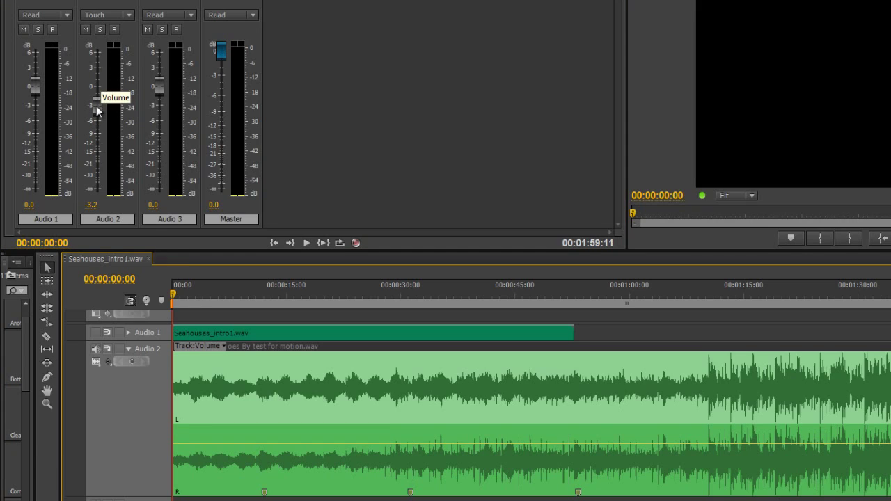
# During playback, dip the Audio 2 fader and bring it back to -3.2 dB to record Touch keyframes
pyautogui.press('space')
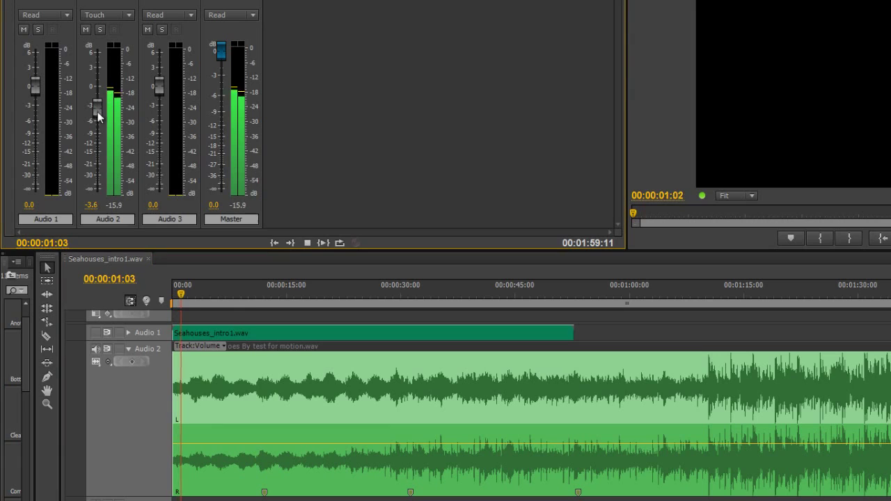
pyautogui.moveTo(97, 110); pyautogui.dragTo(99, 167)
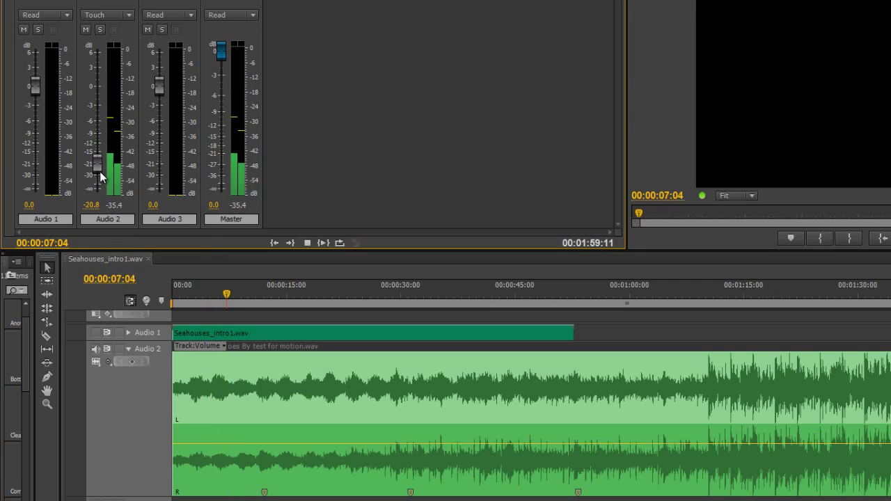
pyautogui.moveTo(98, 131)
pyautogui.mouseDown()
pyautogui.moveTo(95, 51)
pyautogui.moveTo(98, 116)
pyautogui.mouseUp()
pyautogui.press('space')
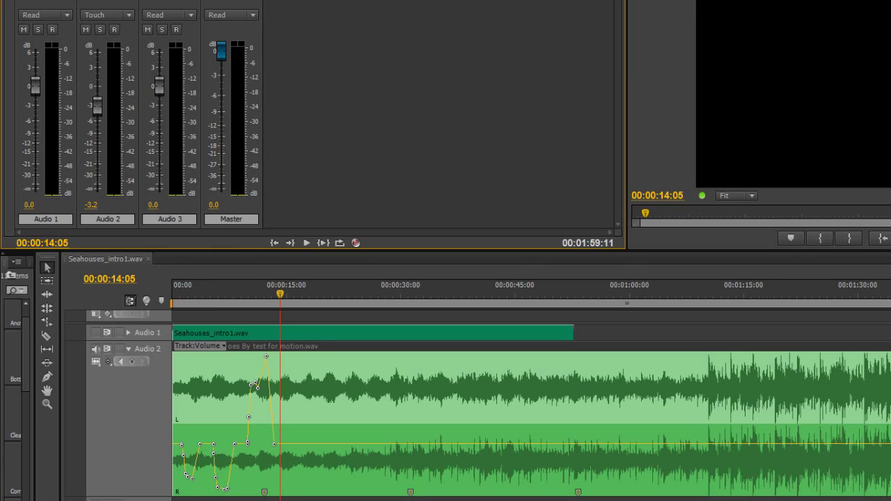
pyautogui.hotkey('alt', 'e')
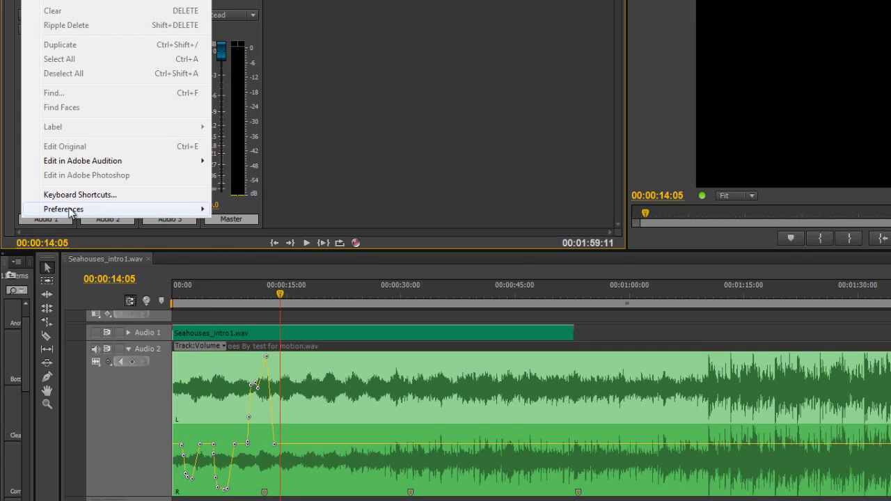
# Uncheck Minimum time interval thinning in the Audio preferences and apply the change
pyautogui.moveTo(69, 212)
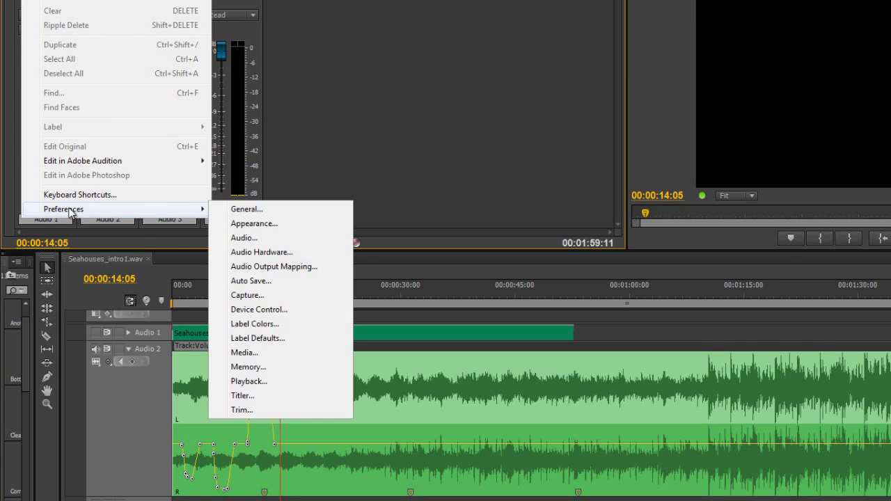
pyautogui.click(288, 238)
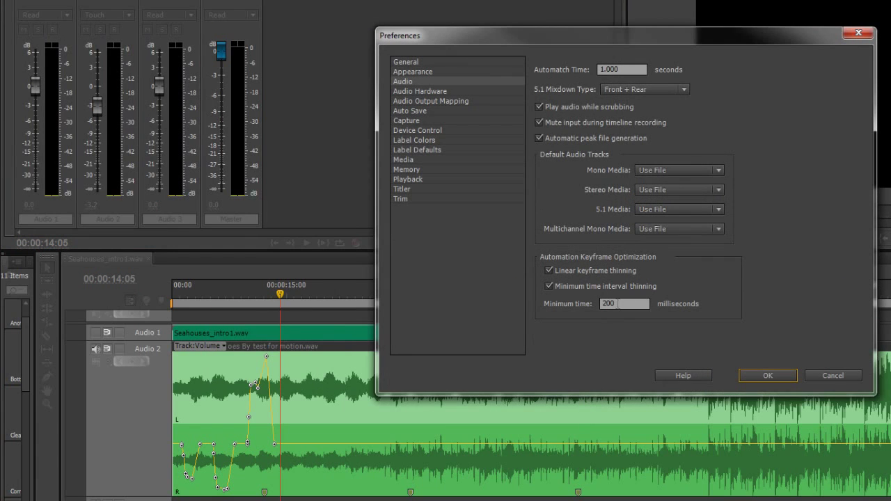
pyautogui.click(619, 303)
pyautogui.press('BackSpace')
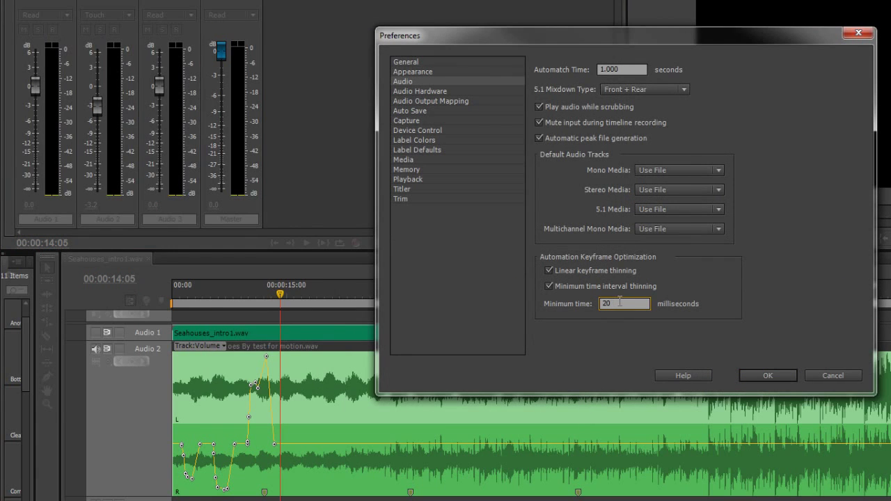
pyautogui.click(548, 286)
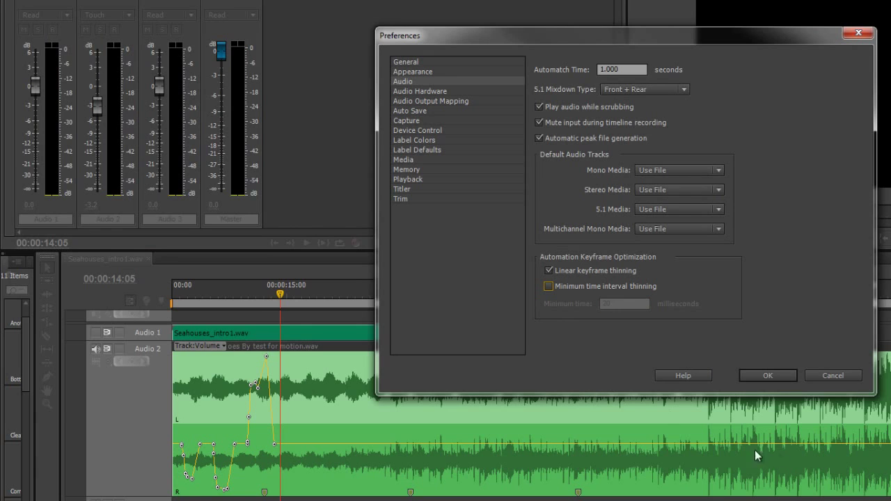
pyautogui.click(768, 376)
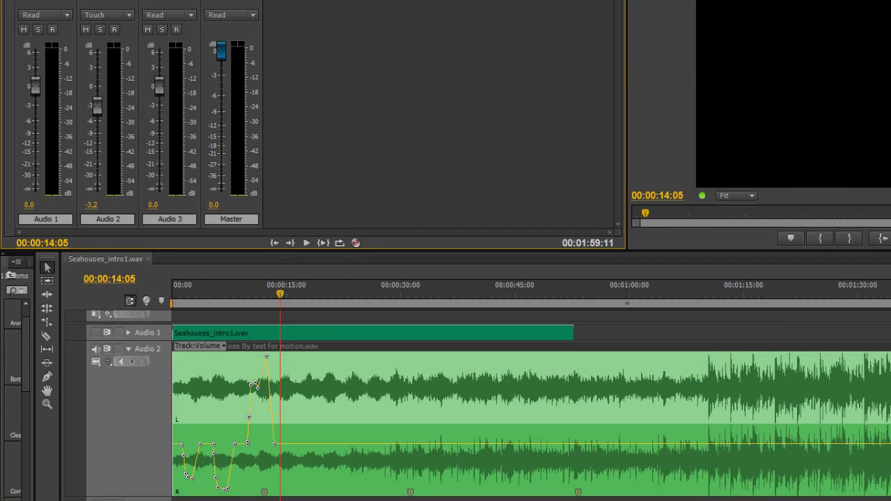
# Reopen the Audio preferences to confirm the thinning setting is off
pyautogui.hotkey('alt', 'e')
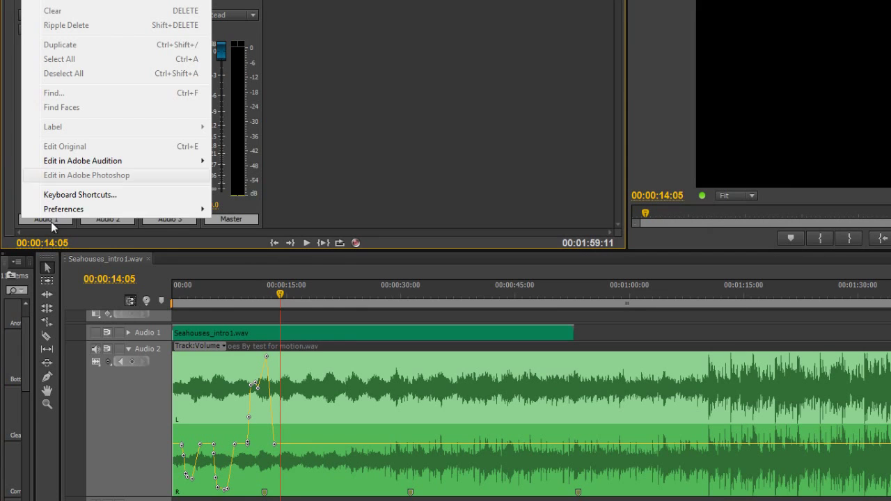
pyautogui.moveTo(70, 210)
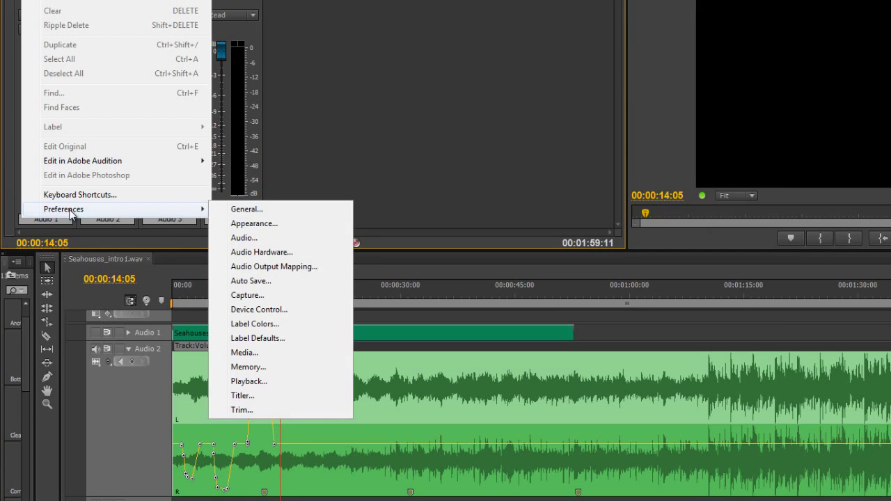
pyautogui.click(266, 237)
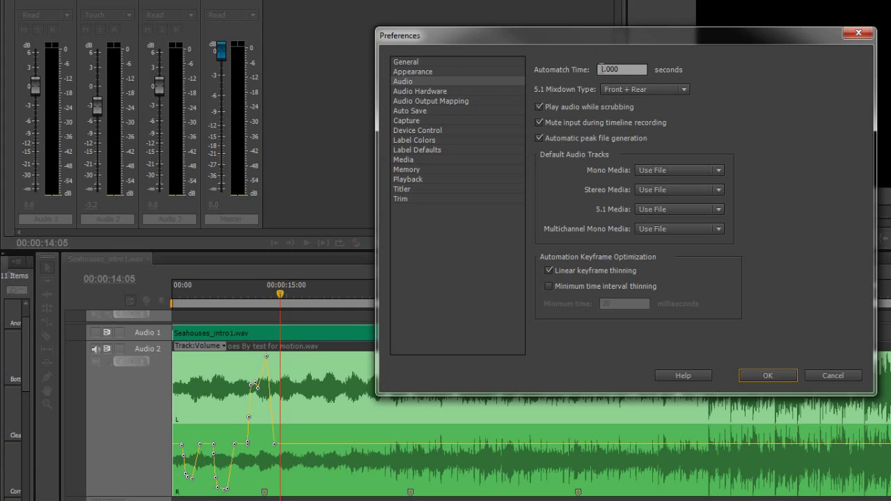
# Close Preferences, set Audio 2 automation to Off, and play the opening seconds without automation
pyautogui.click(766, 376)
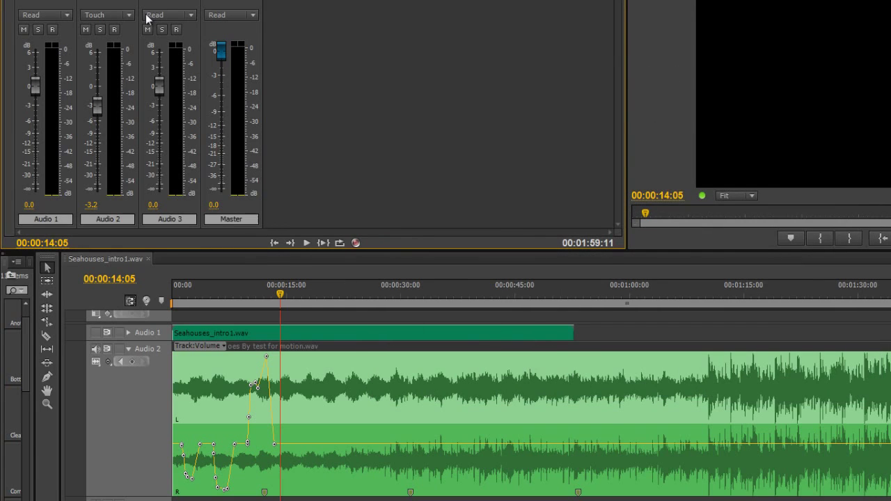
pyautogui.click(121, 16)
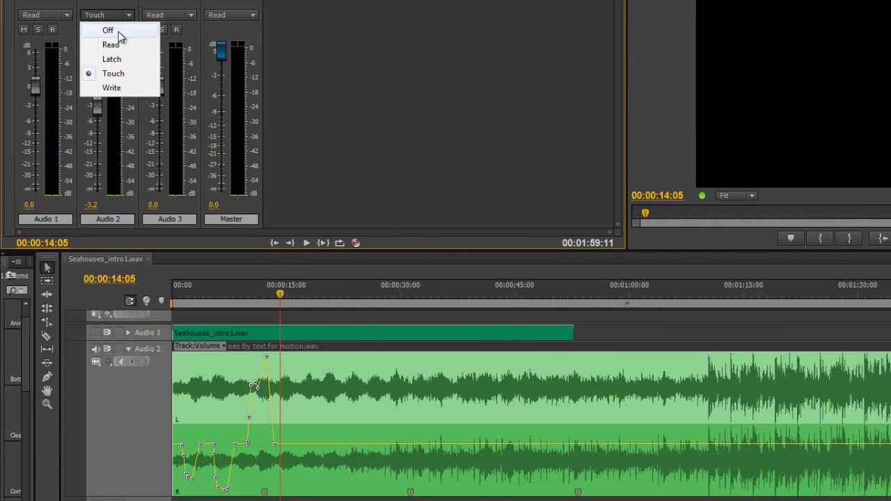
pyautogui.click(119, 35)
pyautogui.press('space')
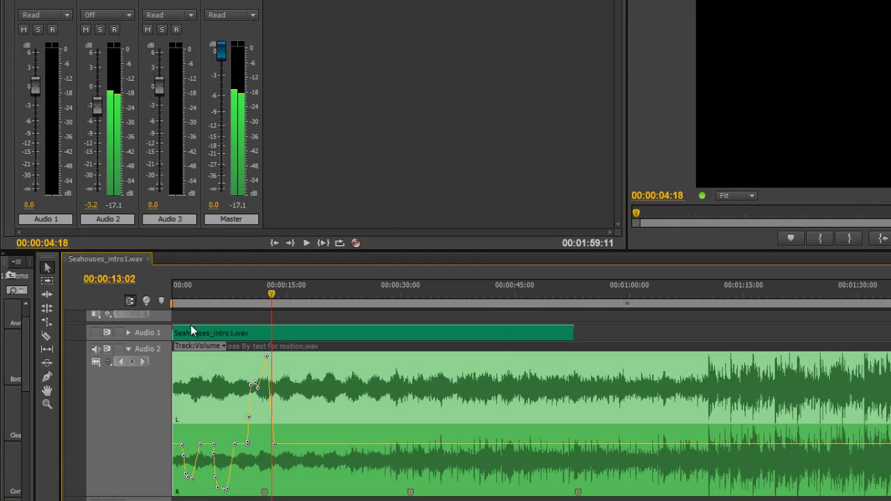
pyautogui.press('Home')
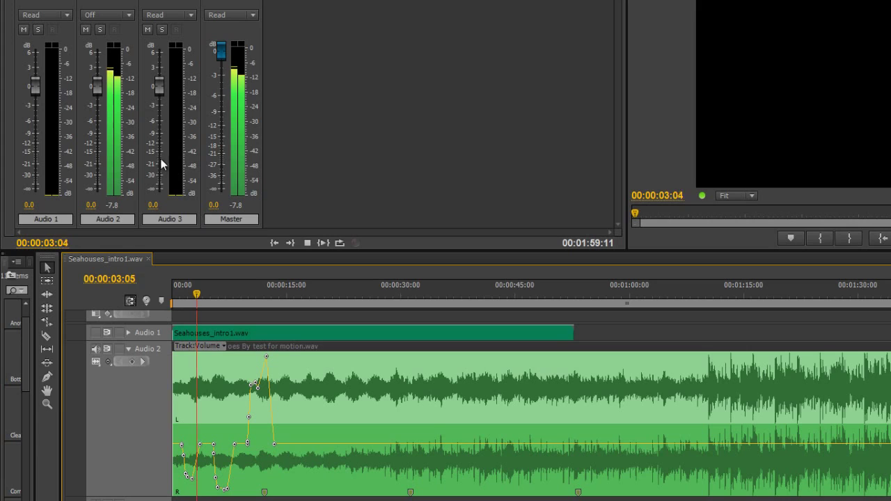
pyautogui.press('space')
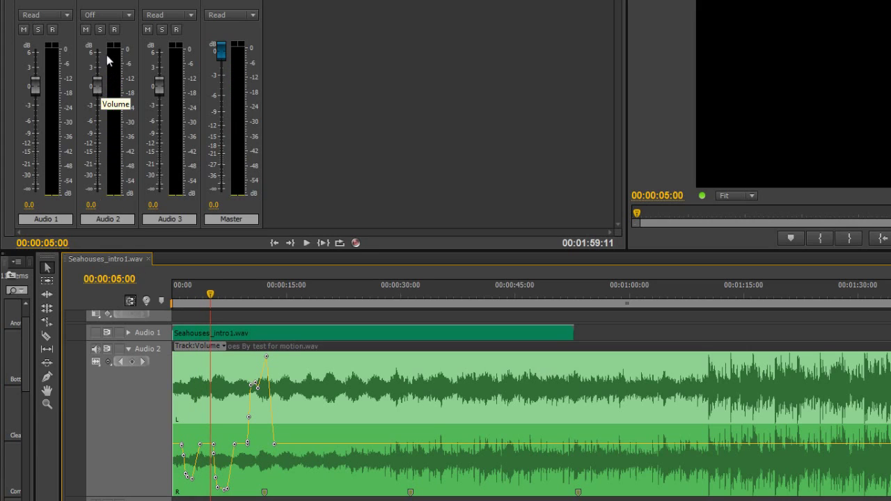
# Switch Audio 2 to Read automation and play back the recorded volume changes
pyautogui.click(127, 15)
pyautogui.click(111, 45)
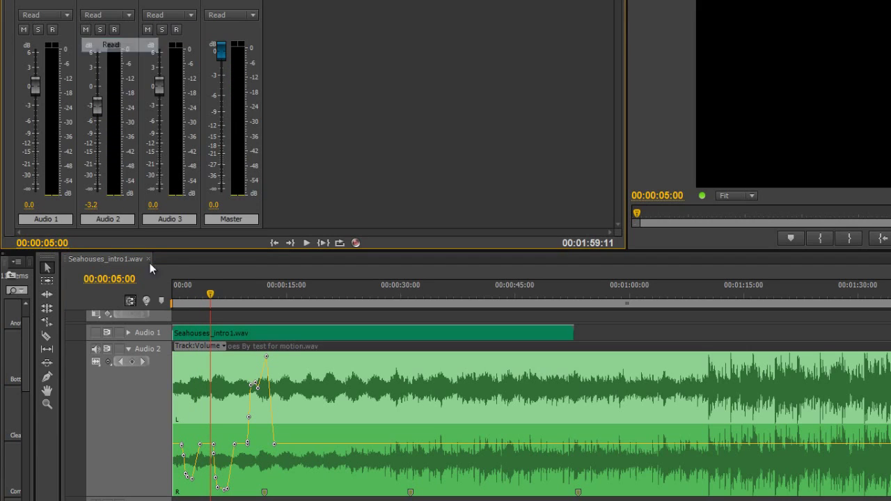
pyautogui.press('space')
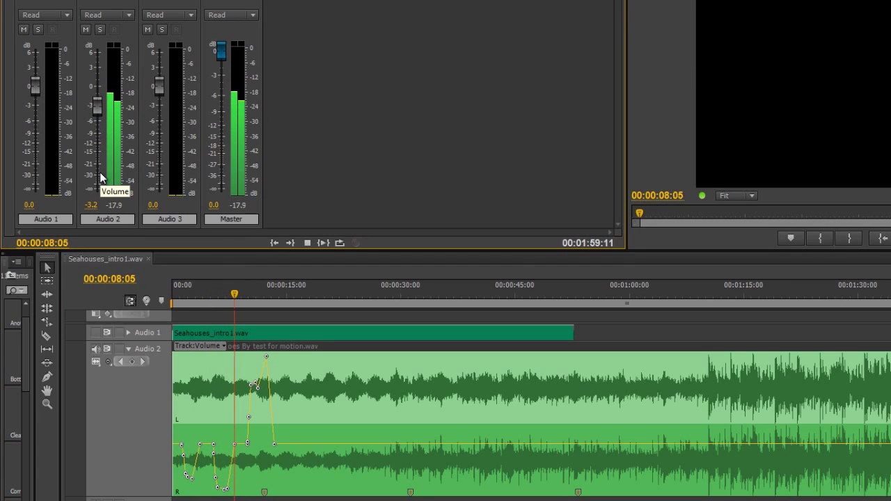
pyautogui.press('space')
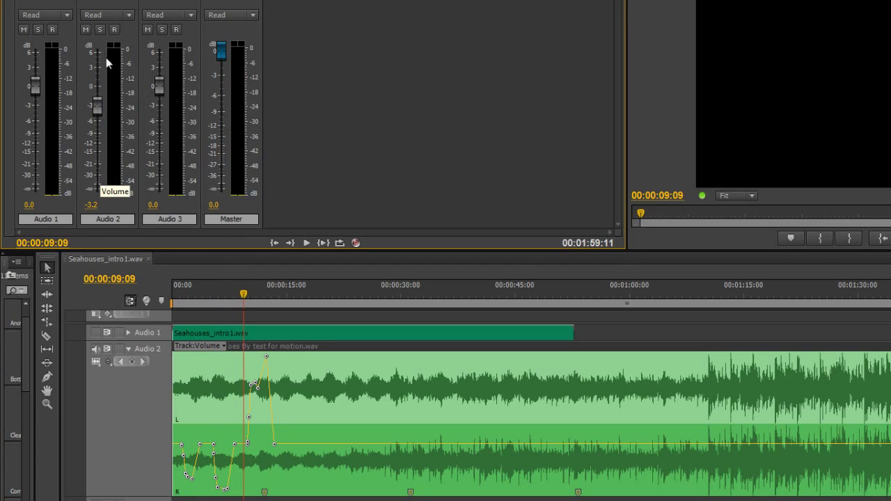
pyautogui.click(121, 15)
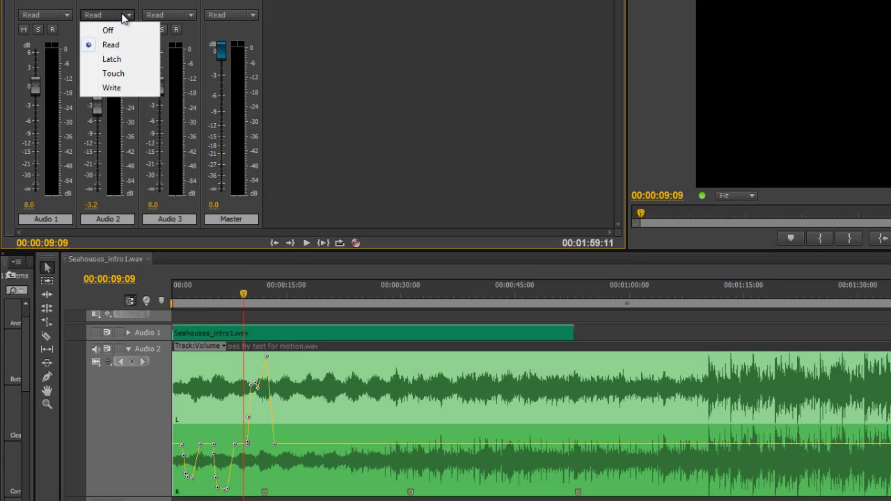
# Write Audio 2's volume at -29.7 dB during playback, then check the Switch to Touch after Write option
pyautogui.click(106, 90)
pyautogui.moveTo(99, 105); pyautogui.dragTo(96, 173)
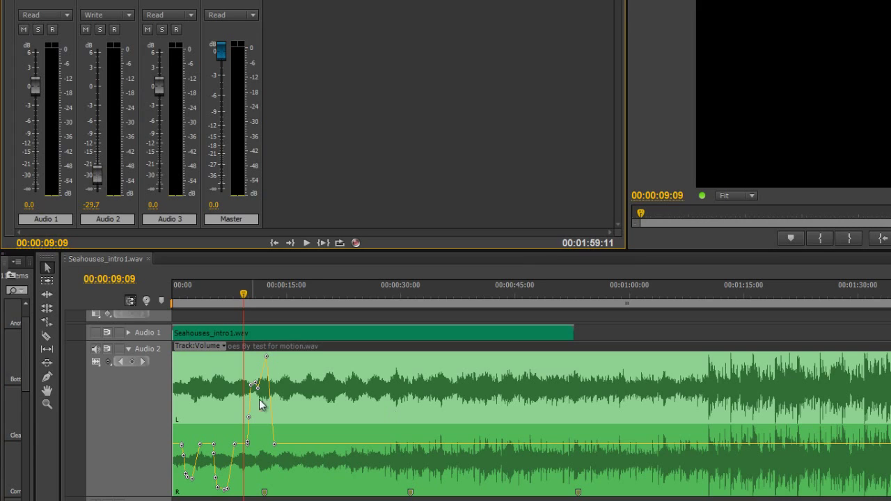
pyautogui.press('space')
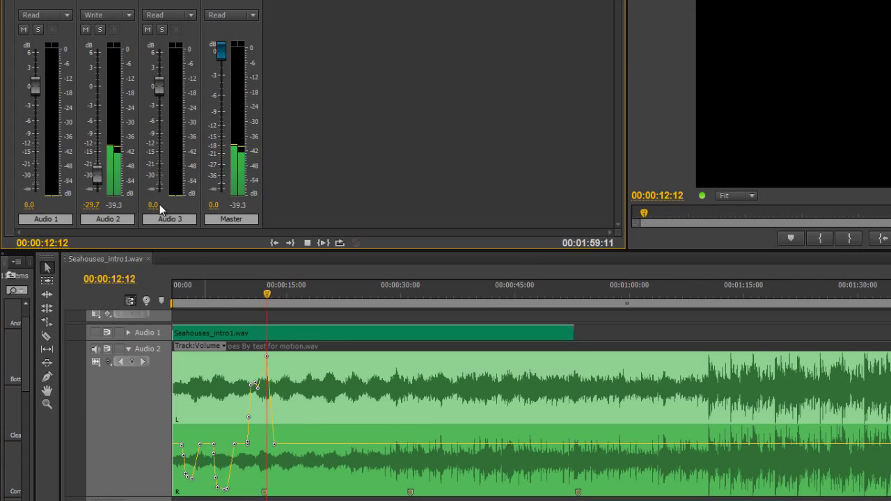
pyautogui.press('space')
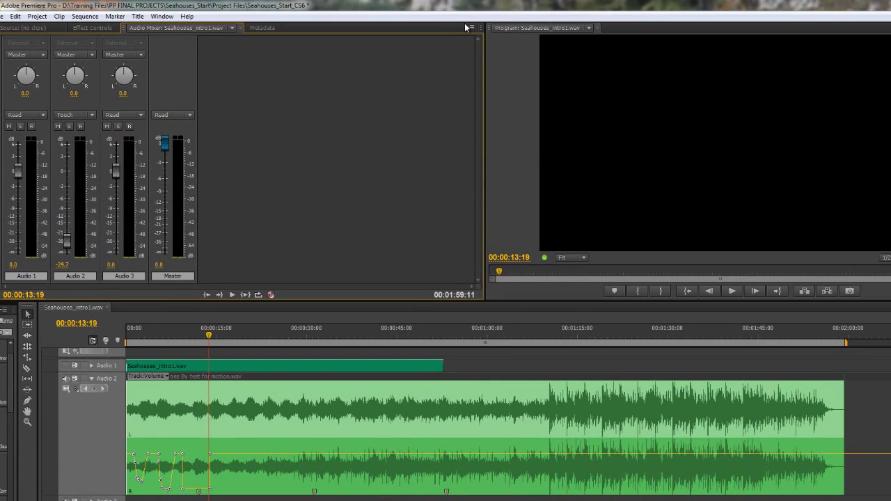
pyautogui.click(470, 28)
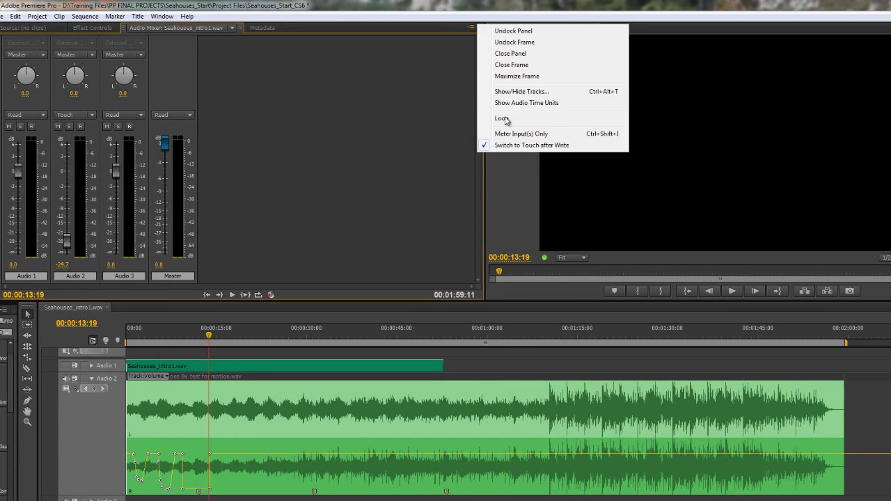